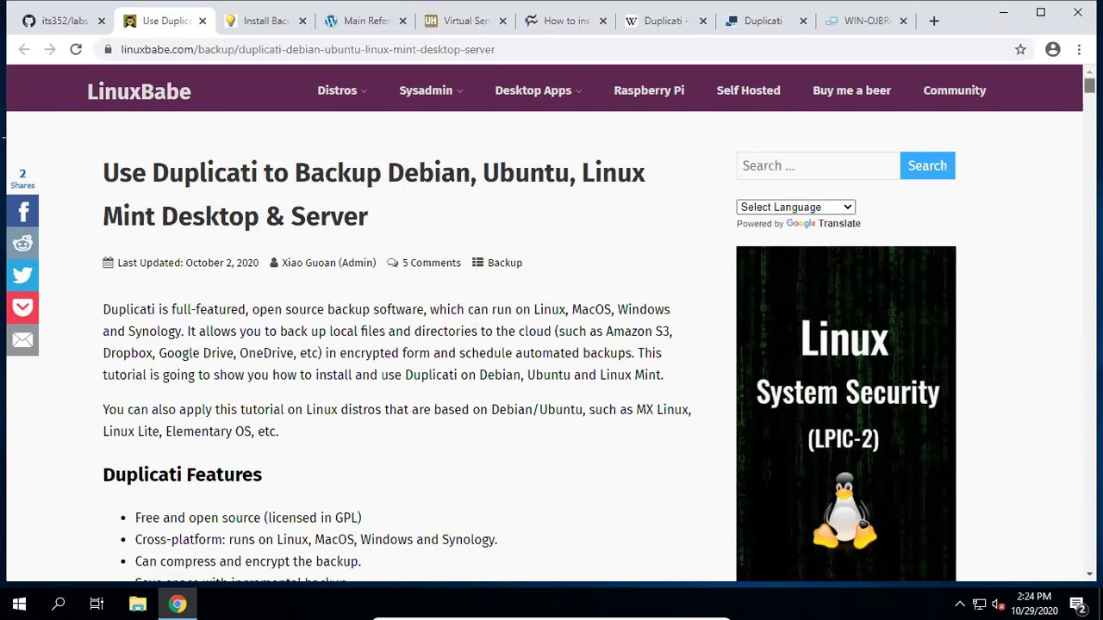
- Read the Duplicati introduction and feature list in the LinuxBabe article, dismissing the newsletter sign-up pop-up
{"action": "scroll", "coordinate": [551, 323], "scroll_direction": "down", "scroll_amount": 1}
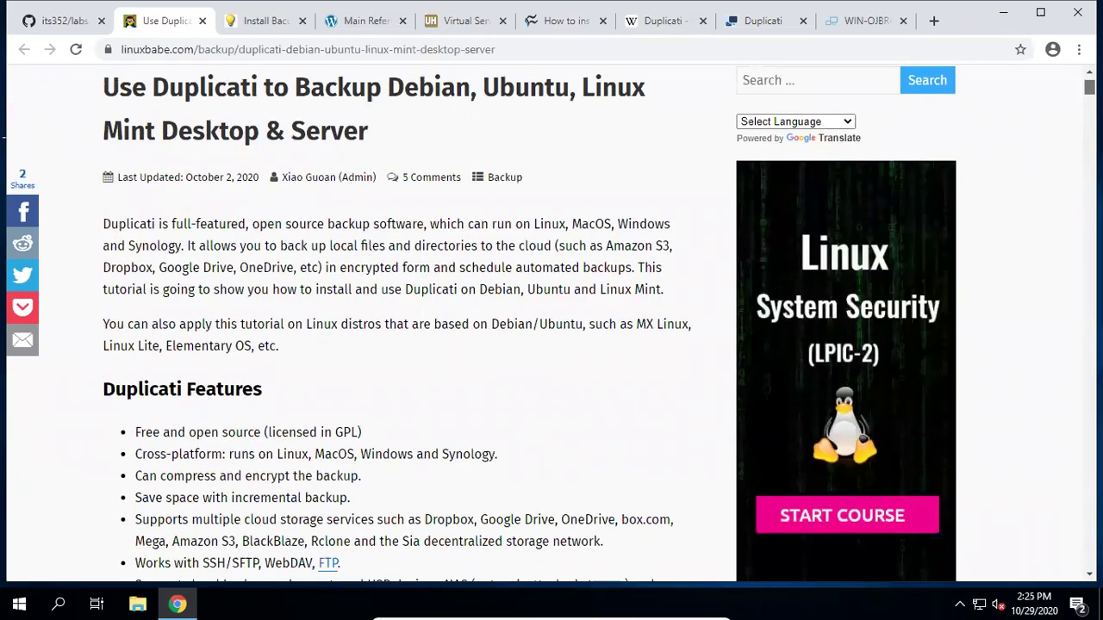
{"action": "scroll", "coordinate": [551, 323], "scroll_direction": "down", "scroll_amount": 1}
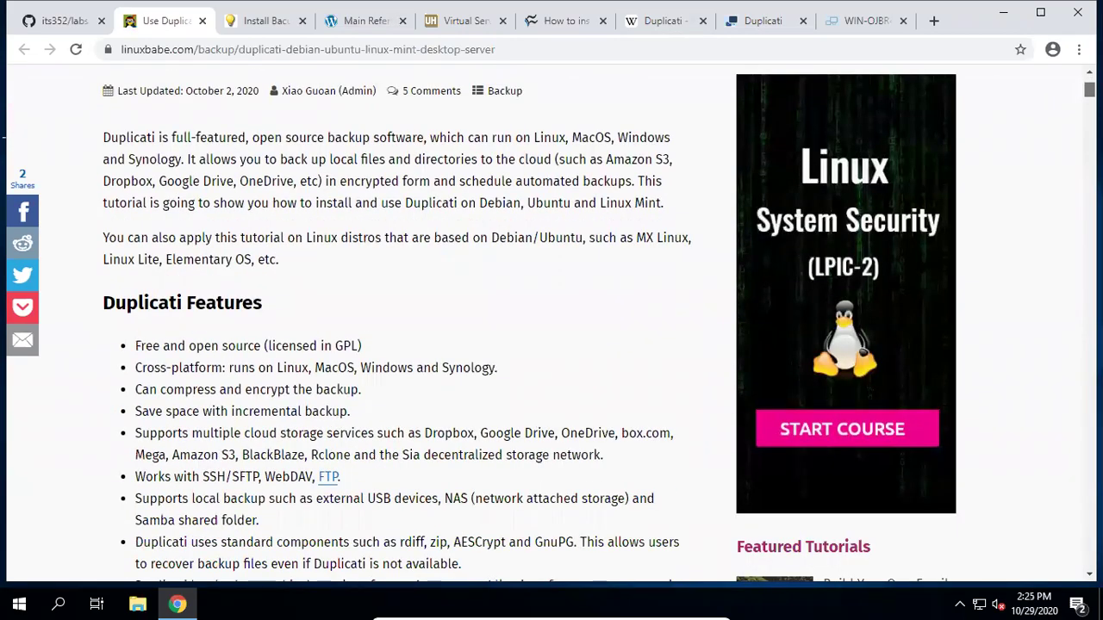
{"action": "scroll", "coordinate": [551, 323], "scroll_direction": "down", "scroll_amount": 5}
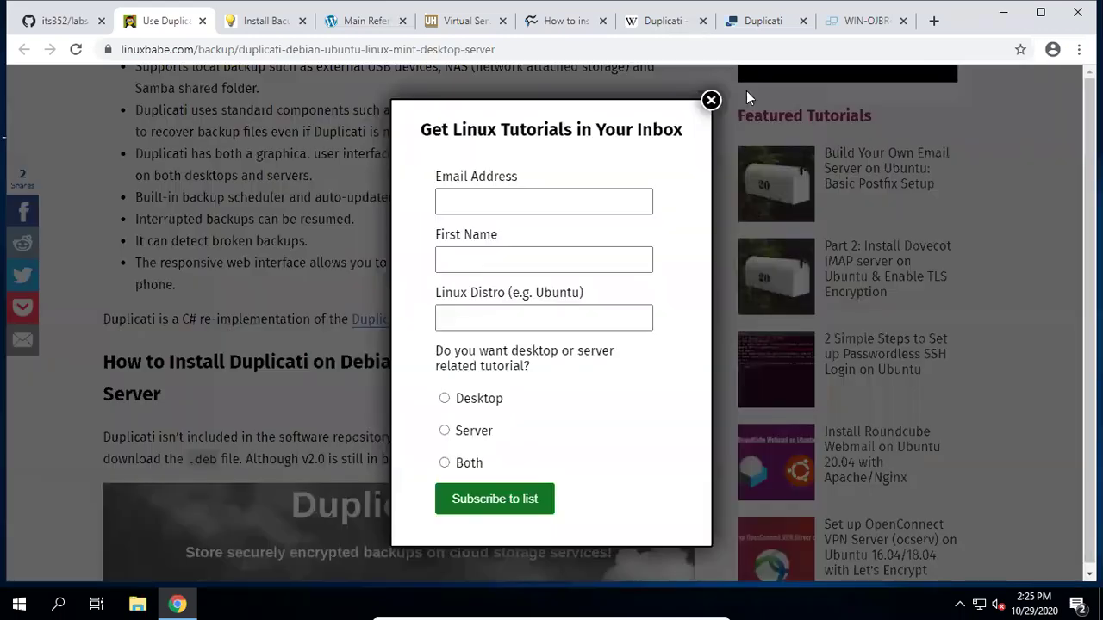
{"action": "left_click", "coordinate": [711, 100]}
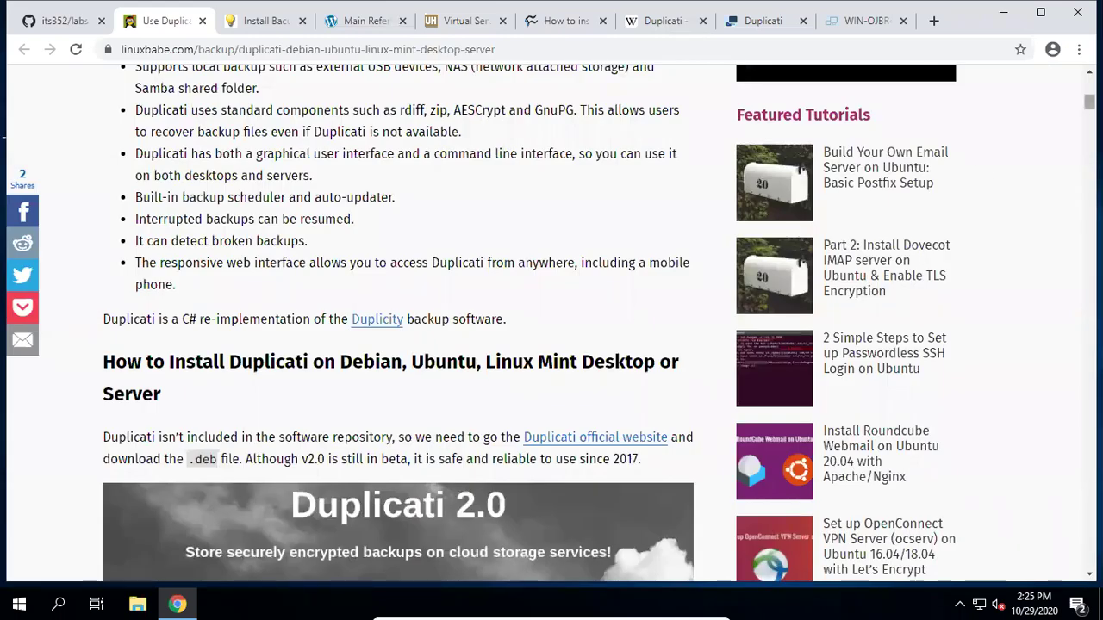
- Review the article's instructions for installing Duplicati on Debian or Ubuntu and for starting, enabling and checking its service
{"action": "scroll", "coordinate": [551, 323], "scroll_direction": "down", "scroll_amount": 3}
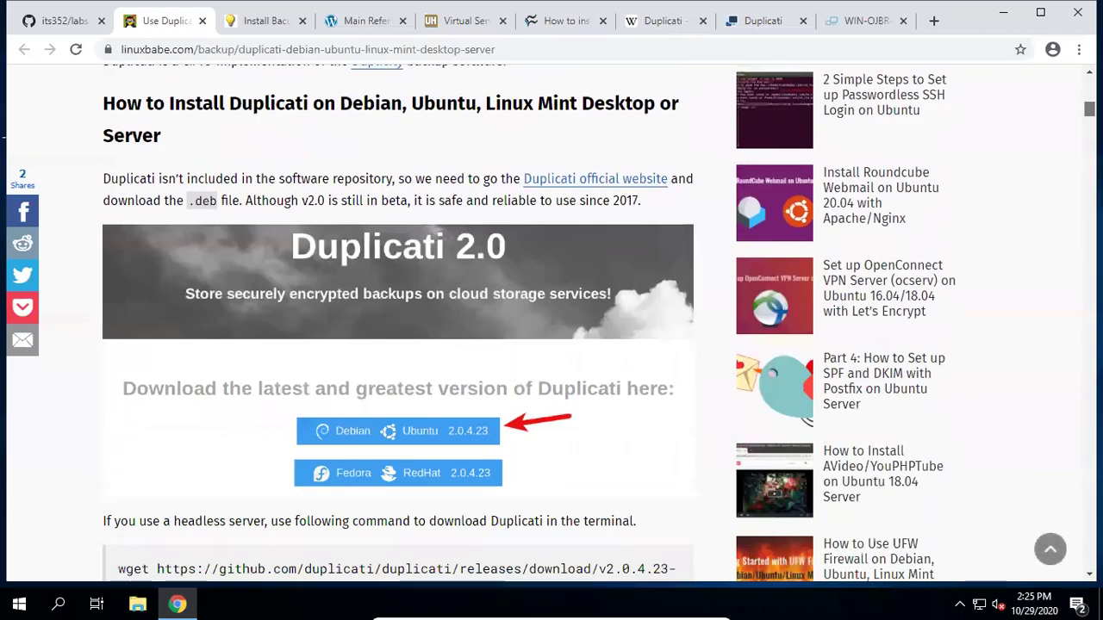
{"action": "scroll", "coordinate": [551, 323], "scroll_direction": "down", "scroll_amount": 7}
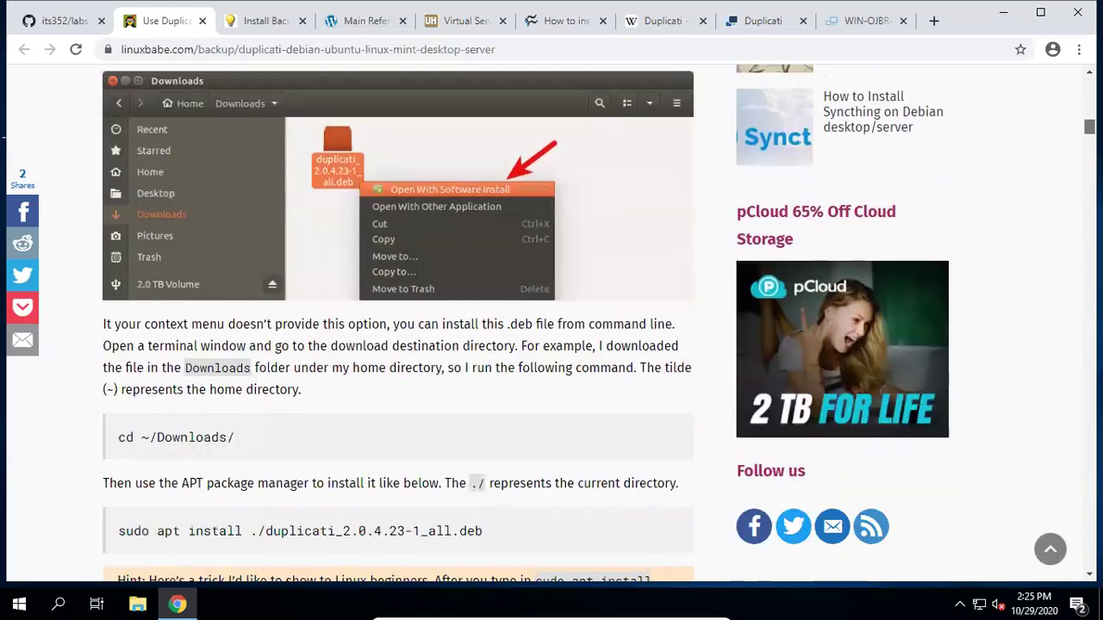
{"action": "scroll", "coordinate": [551, 323], "scroll_direction": "down", "scroll_amount": 7}
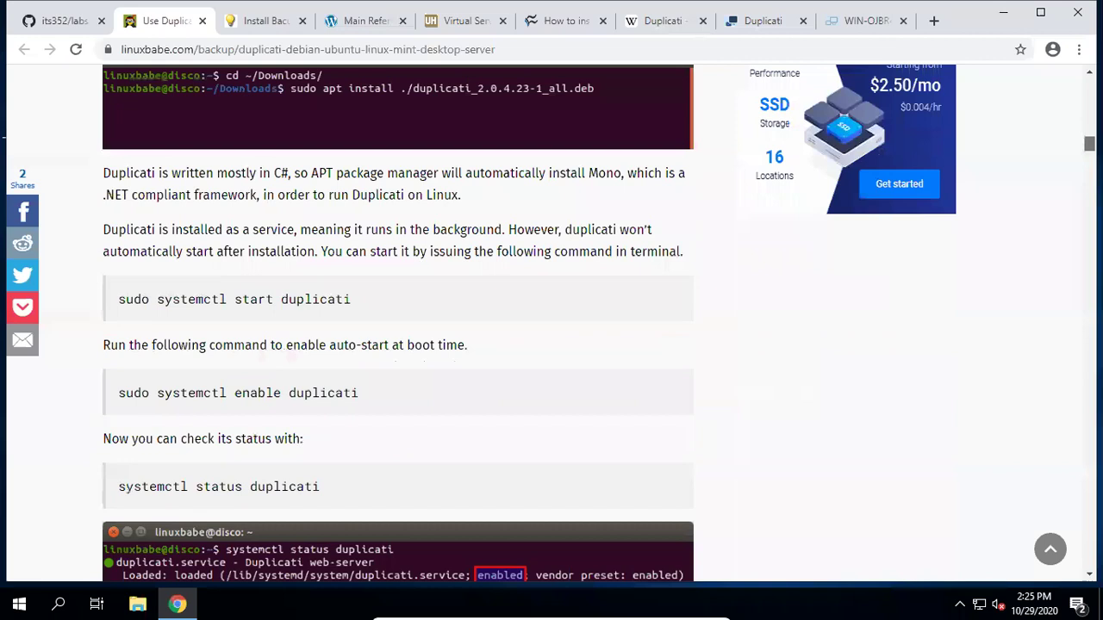
{"action": "scroll", "coordinate": [551, 323], "scroll_direction": "down", "scroll_amount": 3}
{"action": "scroll", "coordinate": [550, 323], "scroll_direction": "down", "scroll_amount": 4}
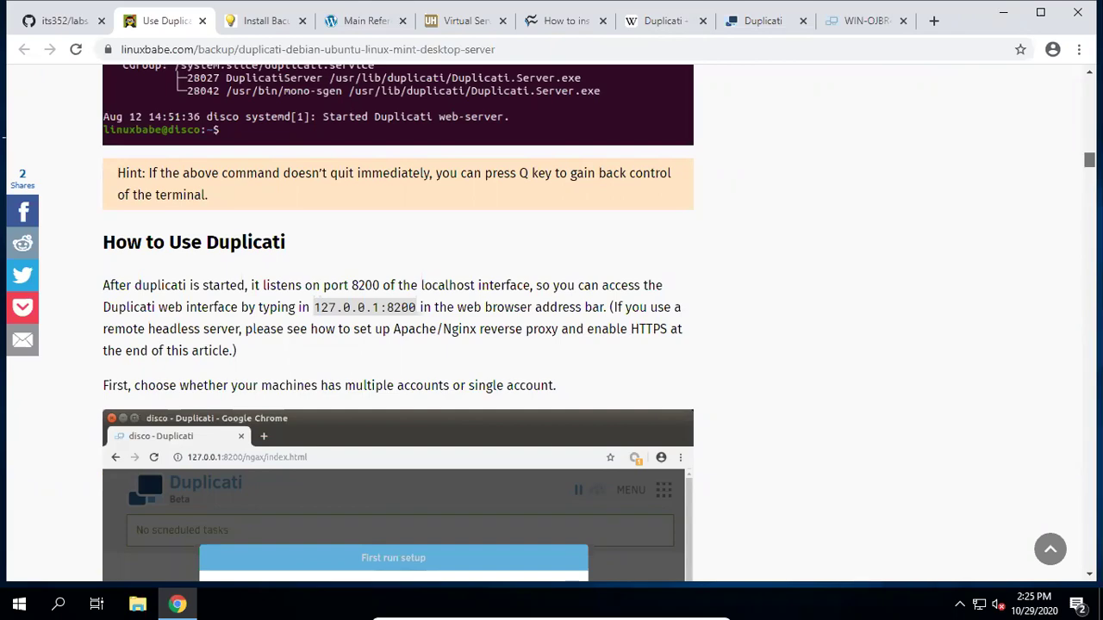
{"action": "scroll", "coordinate": [551, 323], "scroll_direction": "up", "scroll_amount": 3}
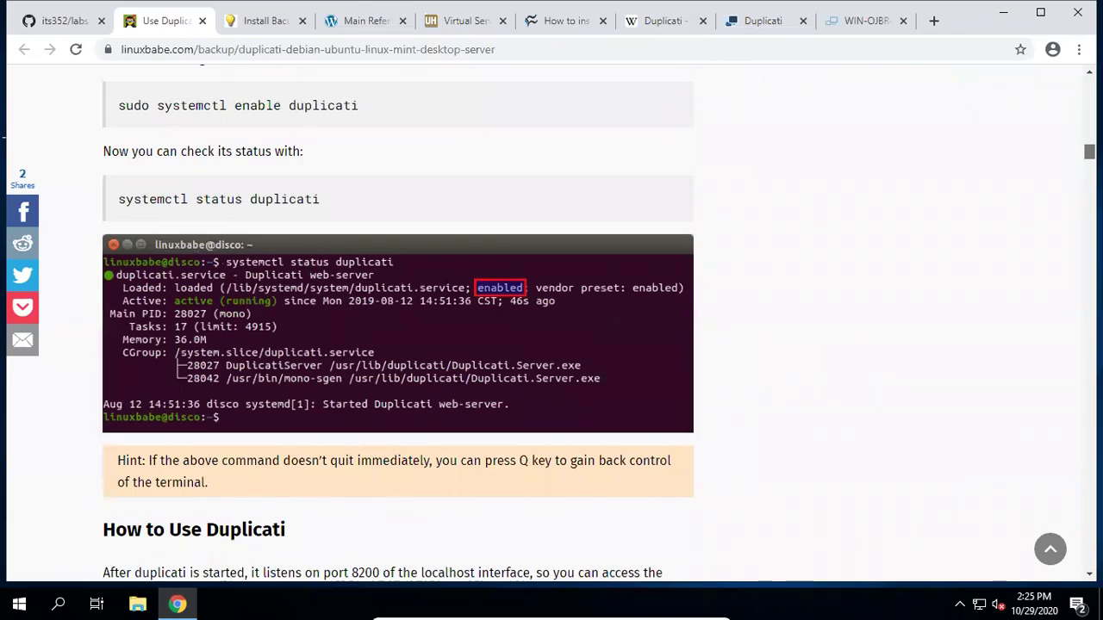
{"action": "scroll", "coordinate": [550, 323], "scroll_direction": "down", "scroll_amount": 4}
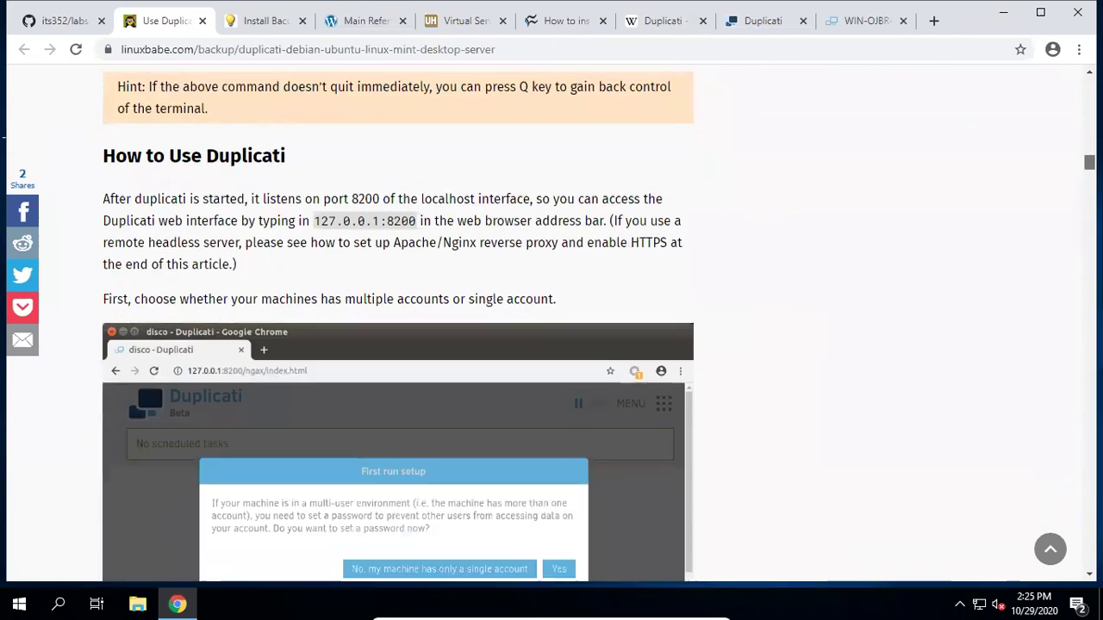
- Examine how the article creates a new backup, covering the name, encryption passphrase and Dropbox backup destination
{"action": "scroll", "coordinate": [398, 328], "scroll_direction": "down", "scroll_amount": 7}
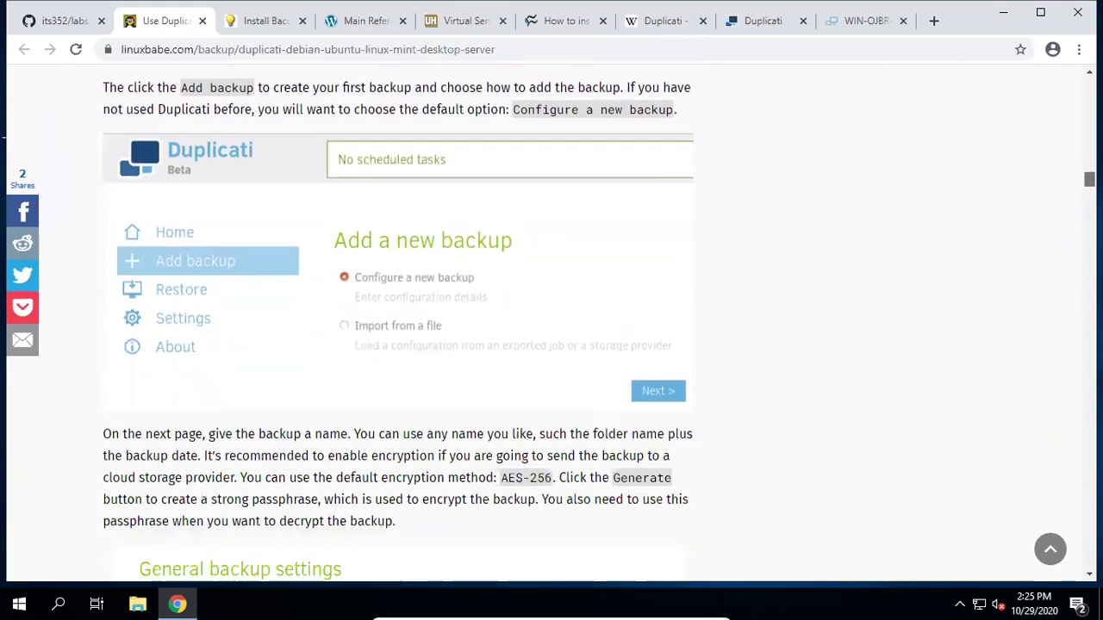
{"action": "scroll", "coordinate": [551, 324], "scroll_direction": "down", "scroll_amount": 6}
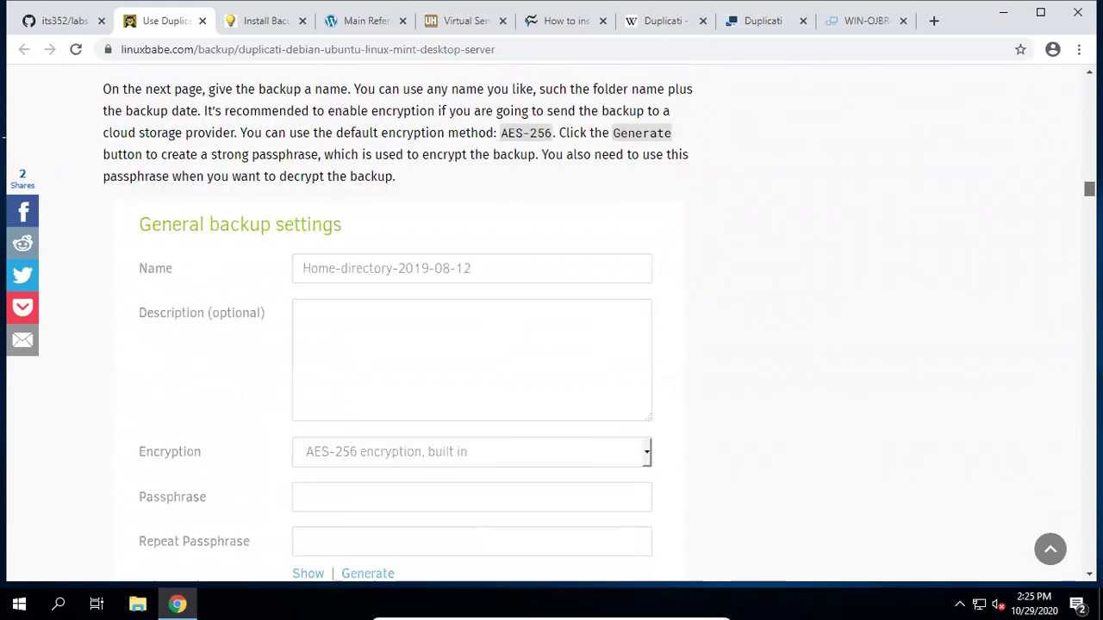
{"action": "scroll", "coordinate": [552, 323], "scroll_direction": "up", "scroll_amount": 1}
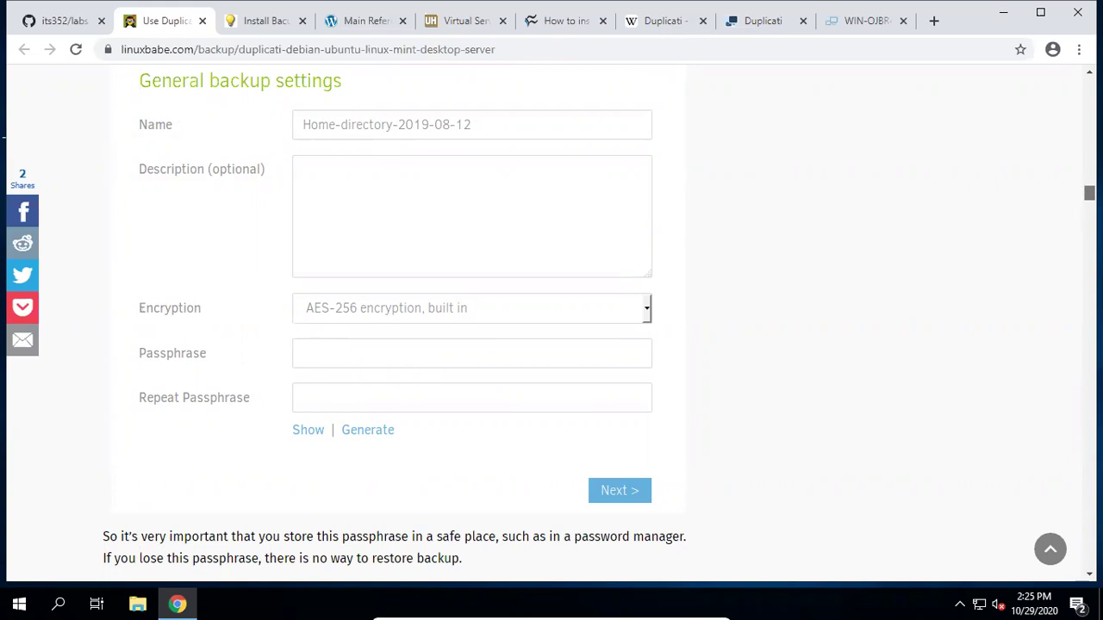
{"action": "scroll", "coordinate": [1088, 193], "scroll_direction": "down", "scroll_amount": 1}
{"action": "scroll", "coordinate": [1088, 196], "scroll_direction": "down", "scroll_amount": 1}
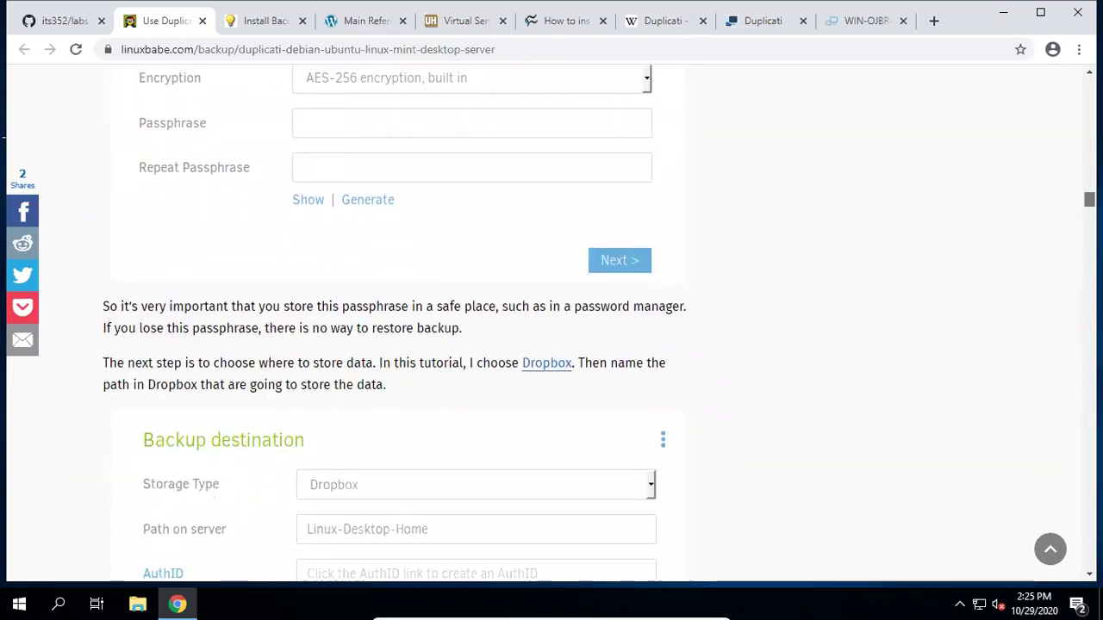
{"action": "scroll", "coordinate": [1088, 196], "scroll_direction": "down", "scroll_amount": 1}
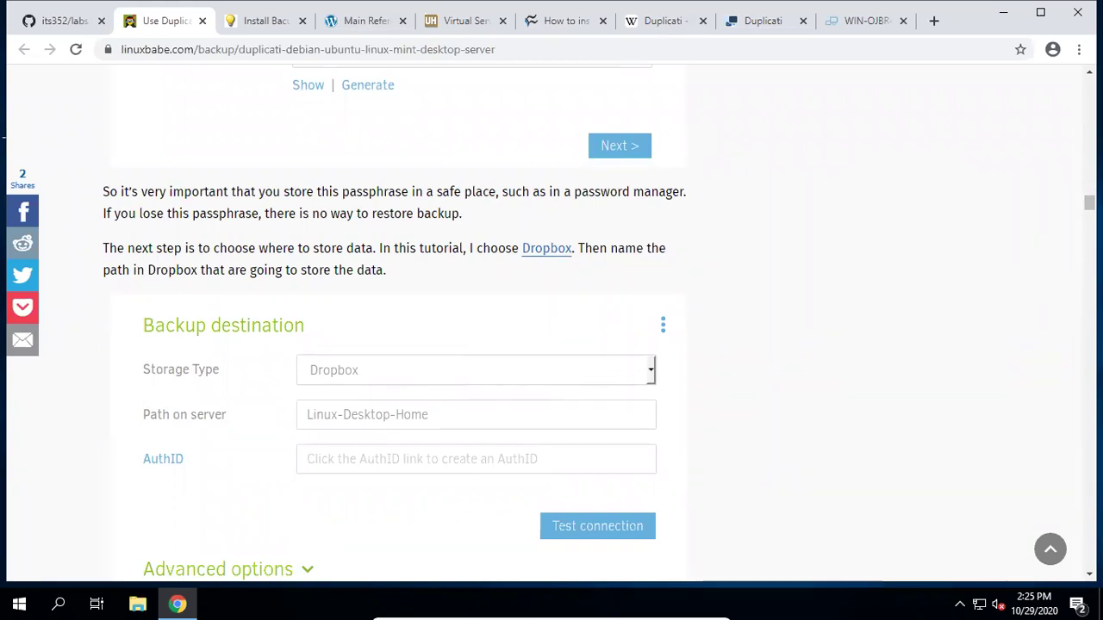
{"action": "scroll", "coordinate": [1090, 204], "scroll_direction": "down", "scroll_amount": 1}
{"action": "scroll", "coordinate": [1089, 205], "scroll_direction": "down", "scroll_amount": 4}
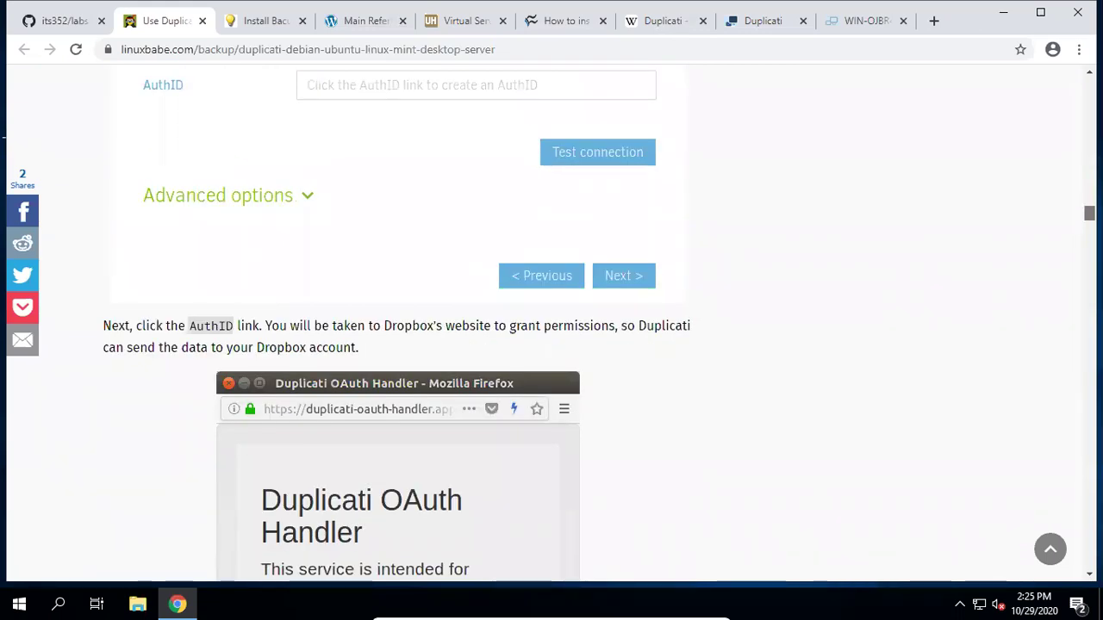
{"action": "scroll", "coordinate": [632, 256], "scroll_direction": "up", "scroll_amount": 4}
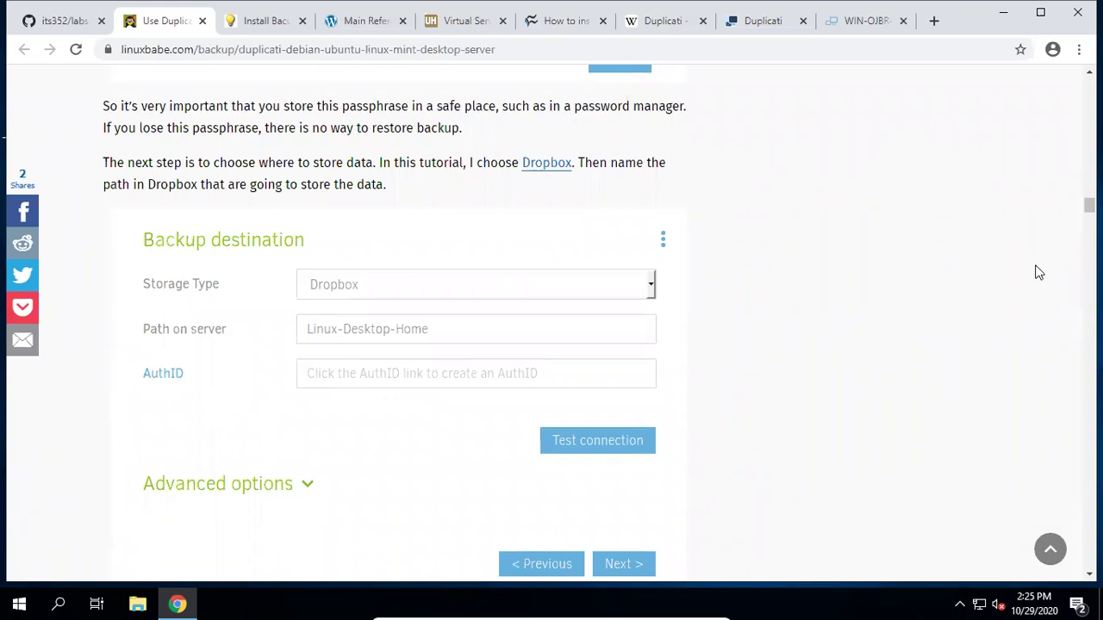
{"action": "scroll", "coordinate": [552, 324], "scroll_direction": "down", "scroll_amount": 1}
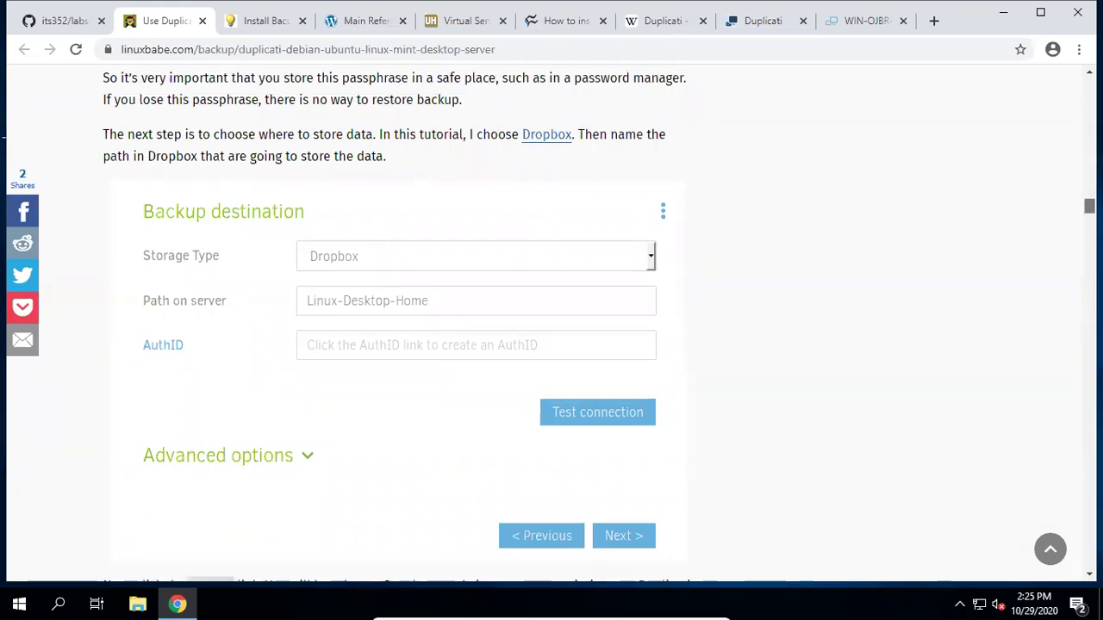
{"action": "scroll", "coordinate": [552, 323], "scroll_direction": "down", "scroll_amount": 4}
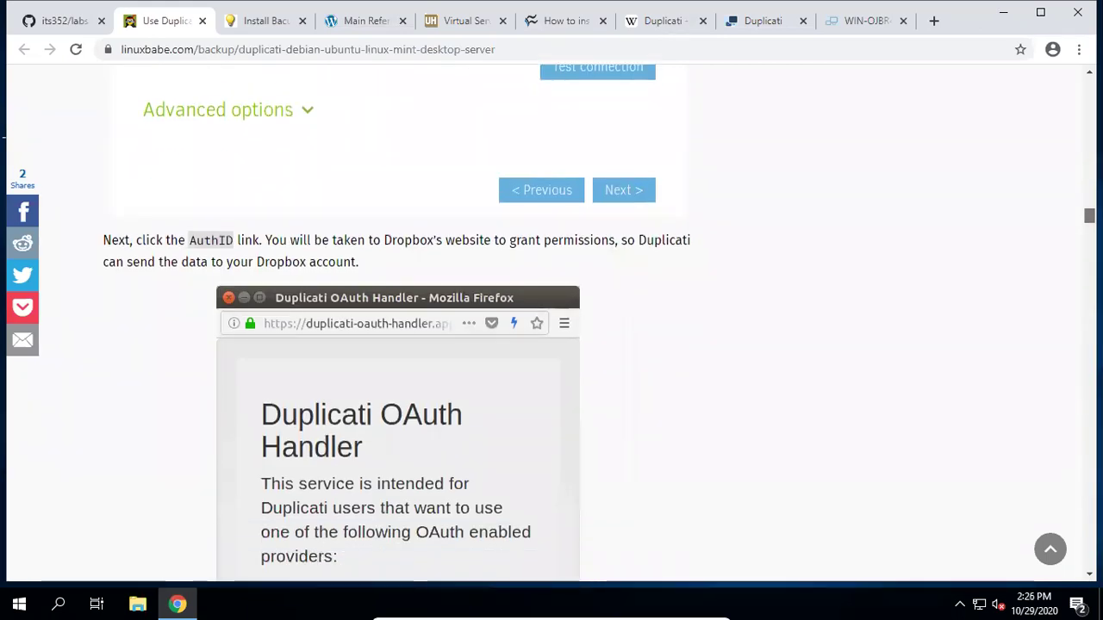
- Review the article's sections on source data, filters, scheduling, running a backup manually and restoring files
{"action": "scroll", "coordinate": [552, 323], "scroll_direction": "down", "scroll_amount": 10}
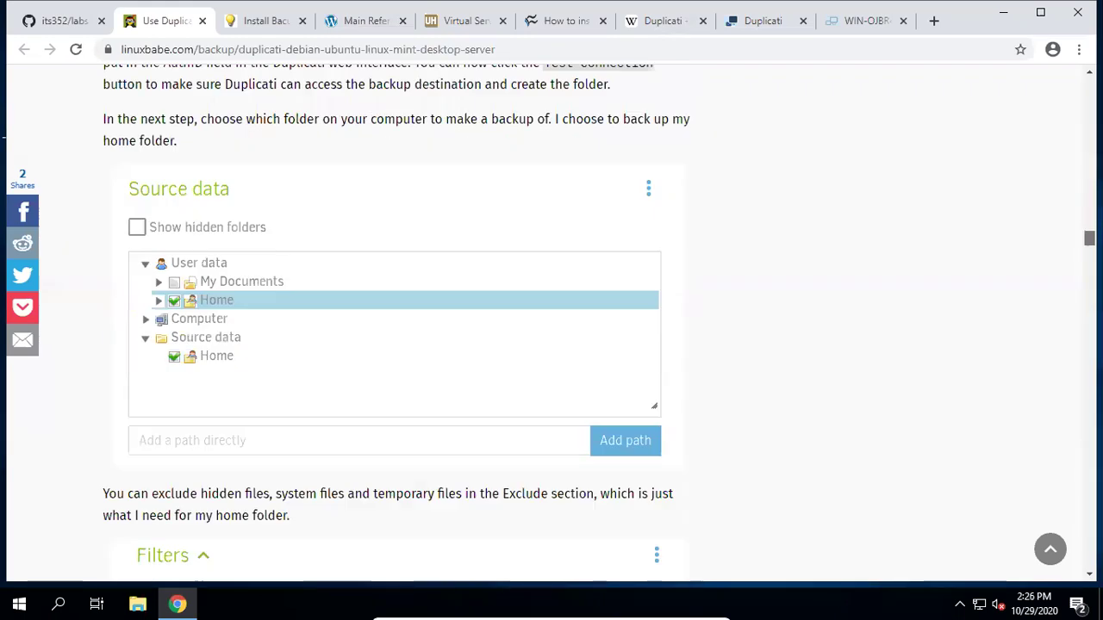
{"action": "scroll", "coordinate": [552, 324], "scroll_direction": "down", "scroll_amount": 1}
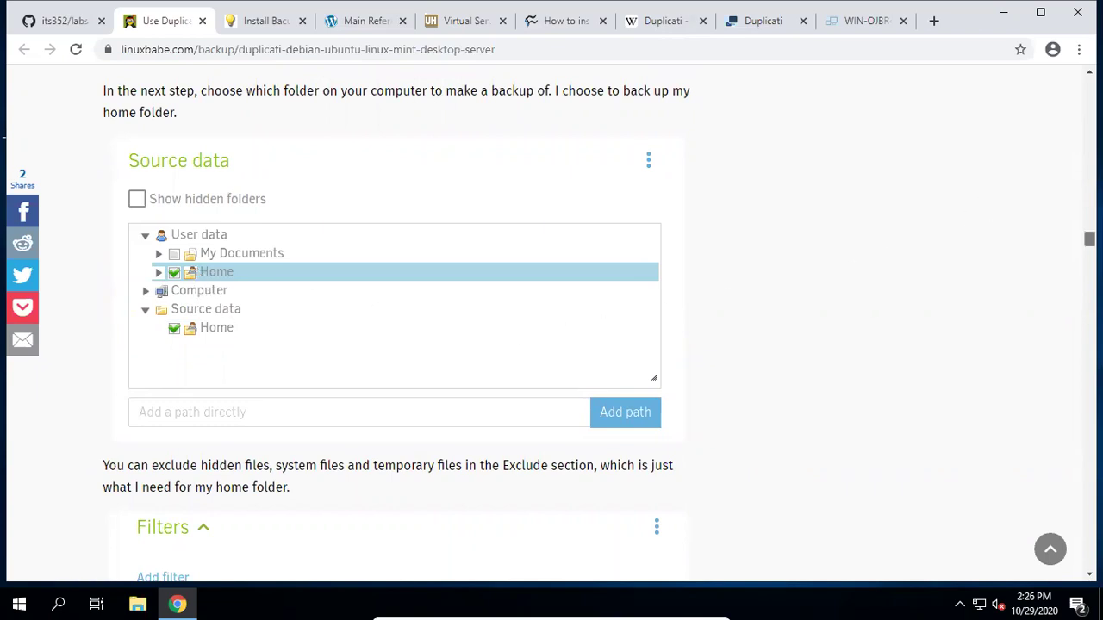
{"action": "scroll", "coordinate": [552, 323], "scroll_direction": "down", "scroll_amount": 4}
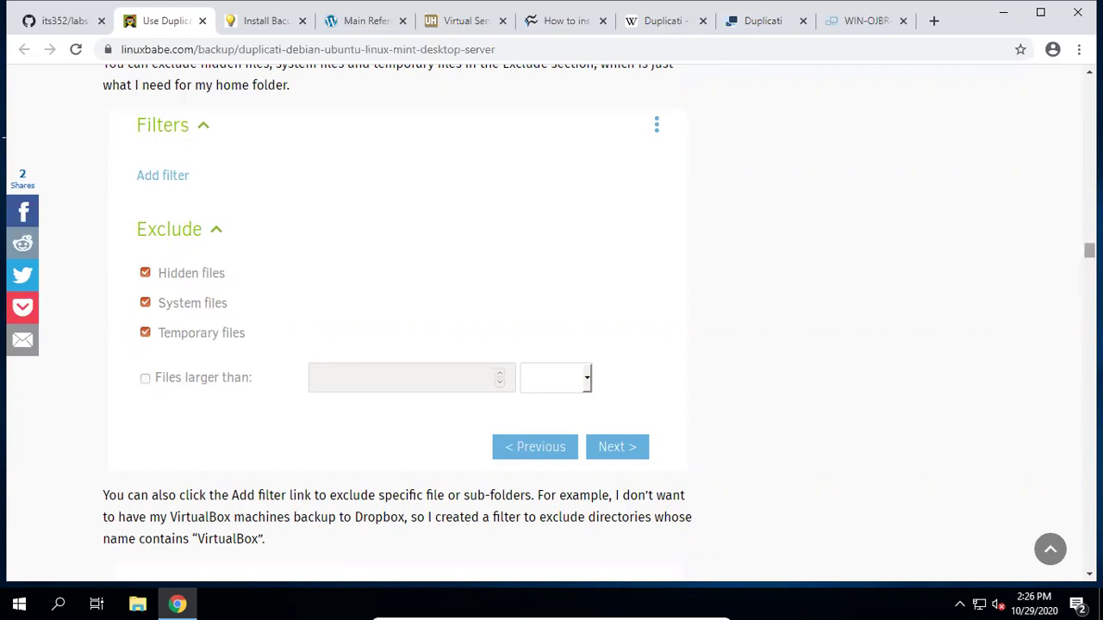
{"action": "scroll", "coordinate": [551, 323], "scroll_direction": "down", "scroll_amount": 4}
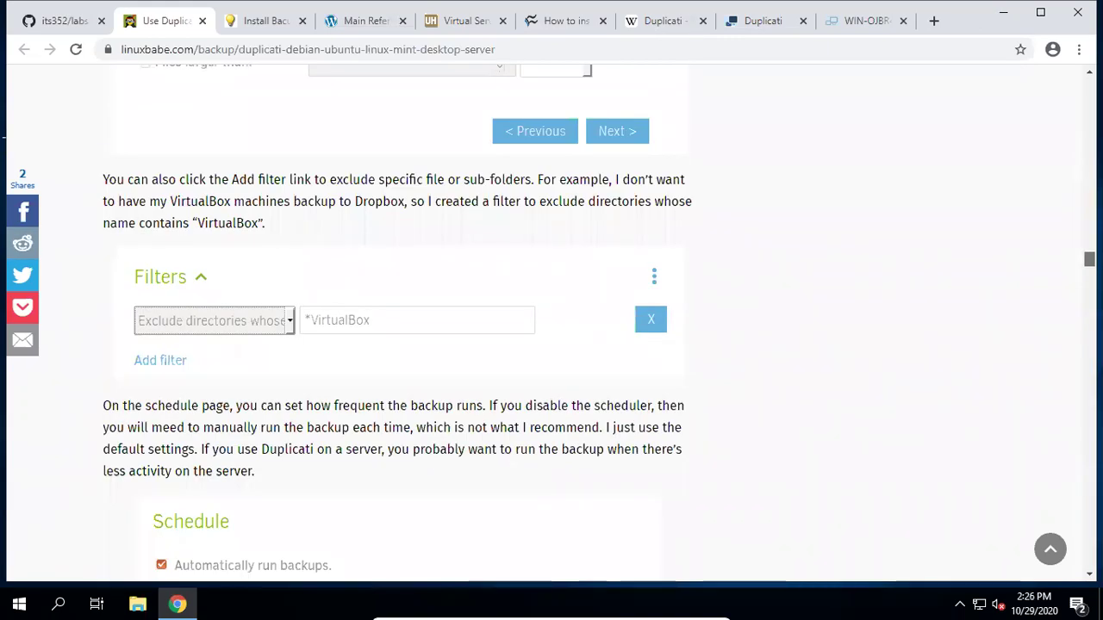
{"action": "scroll", "coordinate": [551, 323], "scroll_direction": "down", "scroll_amount": 1}
{"action": "scroll", "coordinate": [470, 298], "scroll_direction": "down", "scroll_amount": 3}
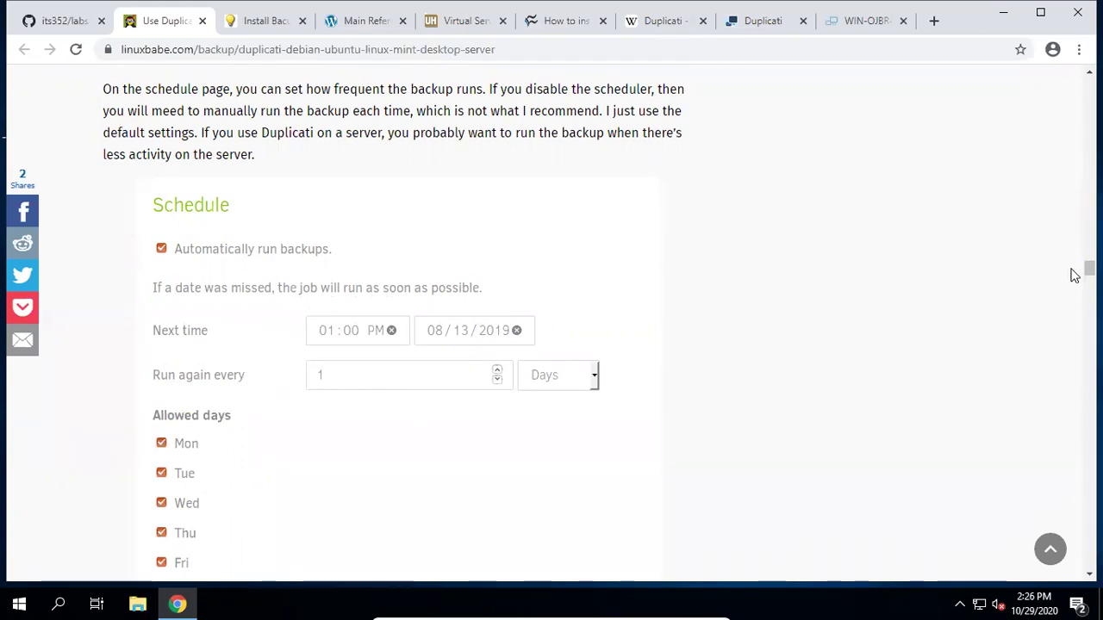
{"action": "left_click_drag", "start_coordinate": [1089, 268], "coordinate": [1090, 298]}
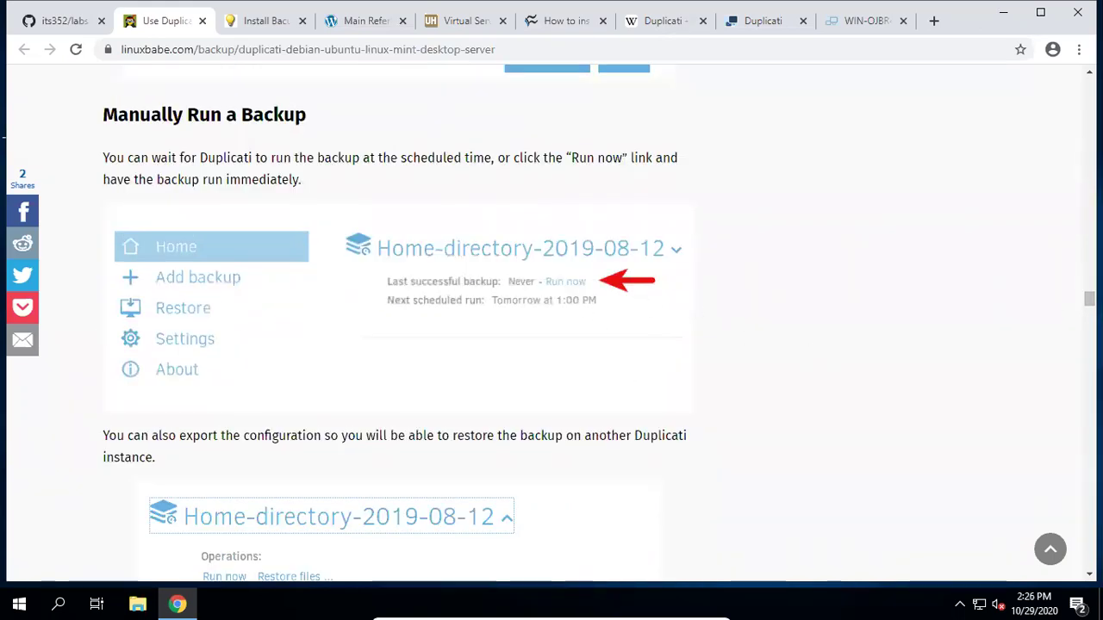
{"action": "left_click_drag", "start_coordinate": [1089, 298], "coordinate": [1090, 385]}
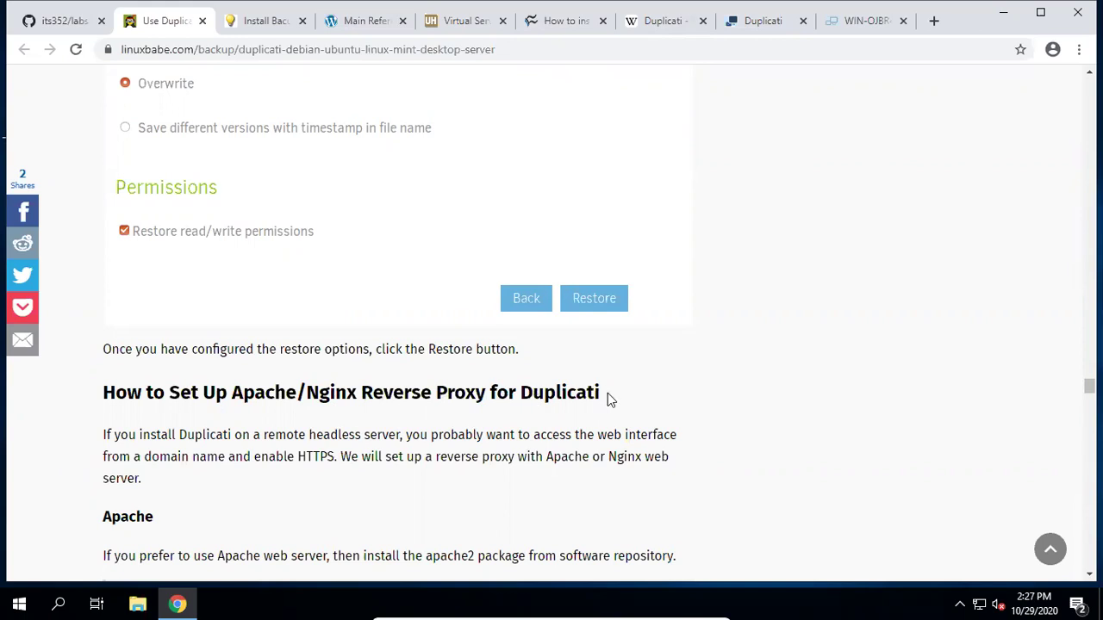
- Look through the Apache and Nginx reverse proxy setup and the HTTPS certificate commands for headless servers
{"action": "scroll", "coordinate": [531, 323], "scroll_direction": "down", "scroll_amount": 5}
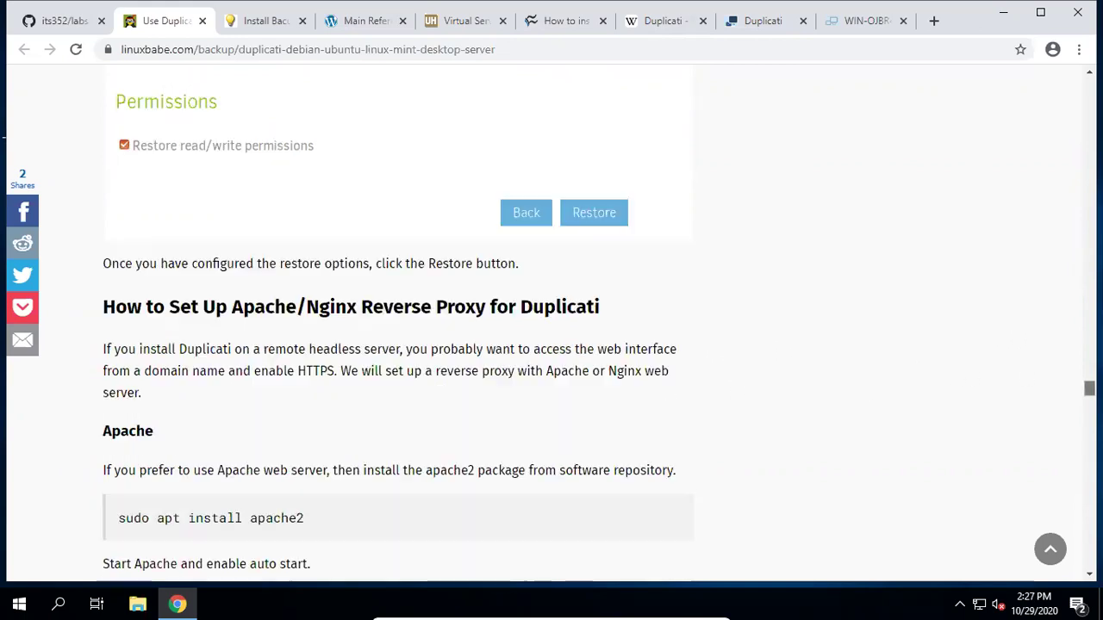
{"action": "scroll", "coordinate": [530, 323], "scroll_direction": "down", "scroll_amount": 2}
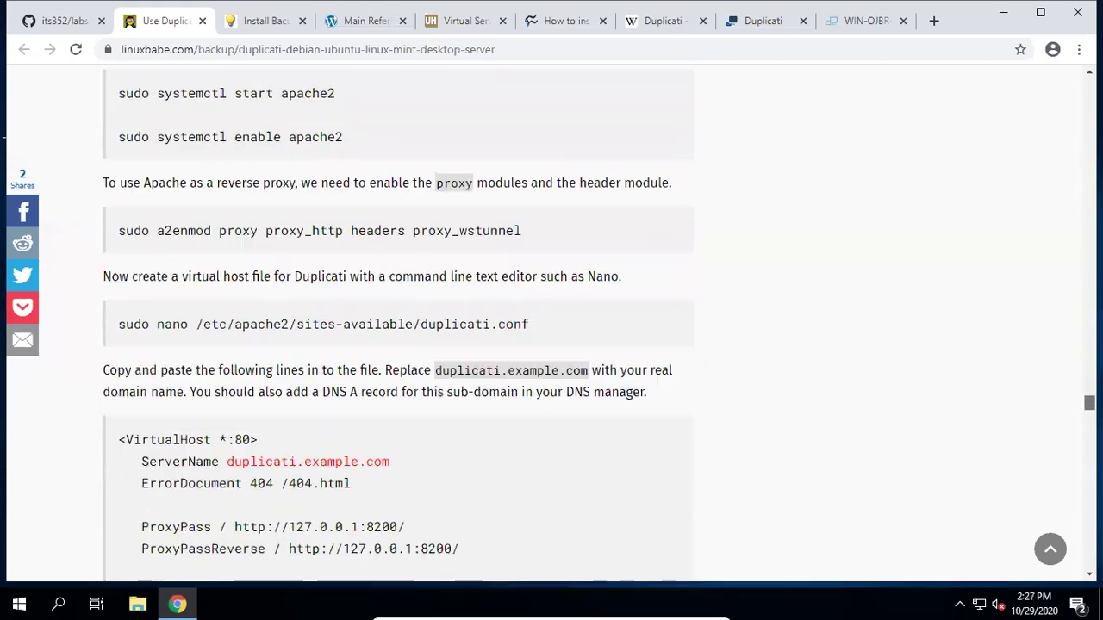
{"action": "scroll", "coordinate": [531, 323], "scroll_direction": "down", "scroll_amount": 12}
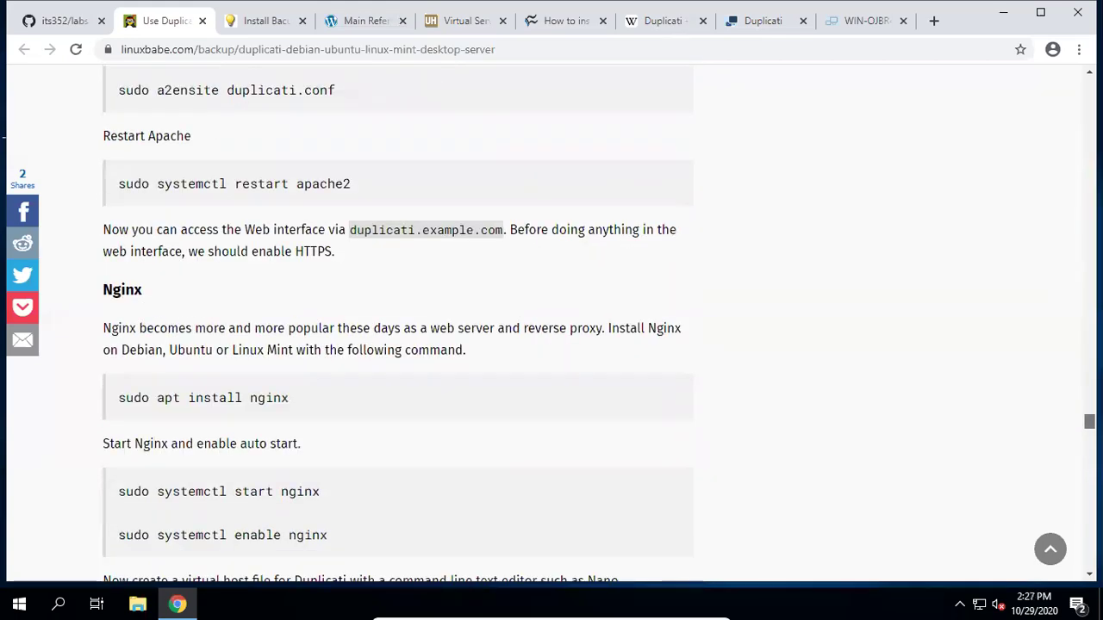
{"action": "scroll", "coordinate": [531, 323], "scroll_direction": "down", "scroll_amount": 8}
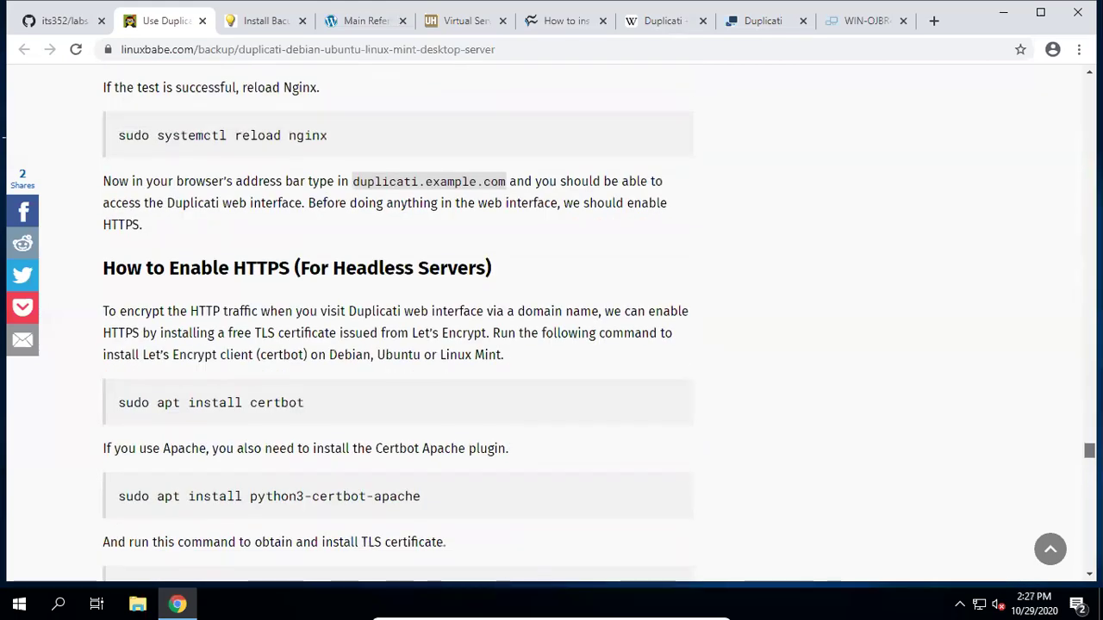
{"action": "scroll", "coordinate": [531, 323], "scroll_direction": "down", "scroll_amount": 3}
{"action": "scroll", "coordinate": [820, 357], "scroll_direction": "down", "scroll_amount": 2}
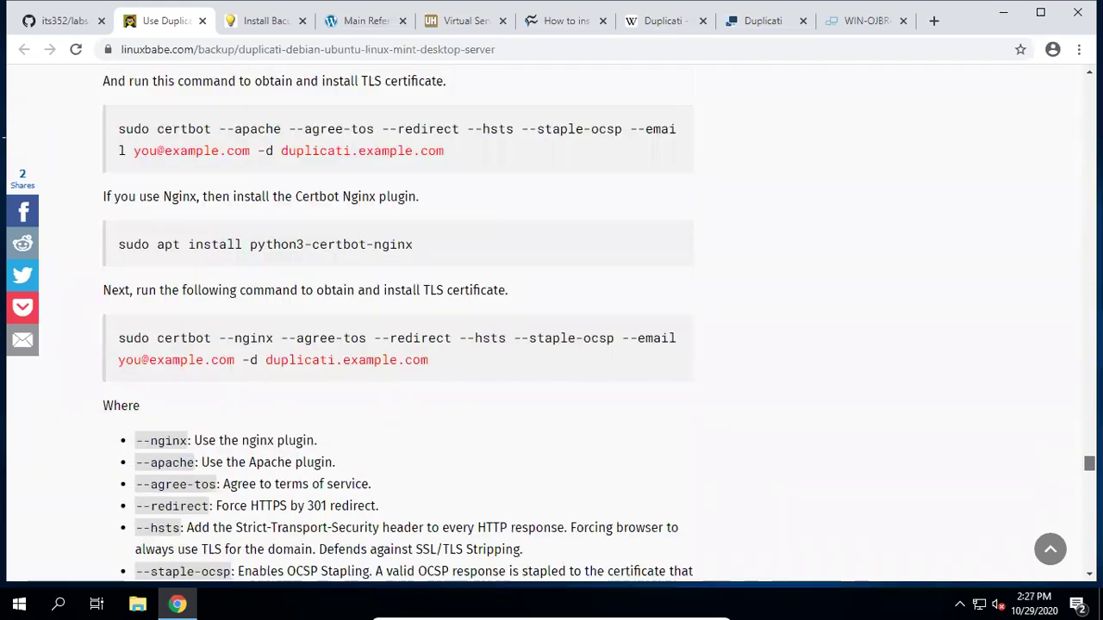
- Open the settings of the local Duplicati web interface and examine the user interface access and startup pause options
{"action": "left_click", "coordinate": [869, 26]}
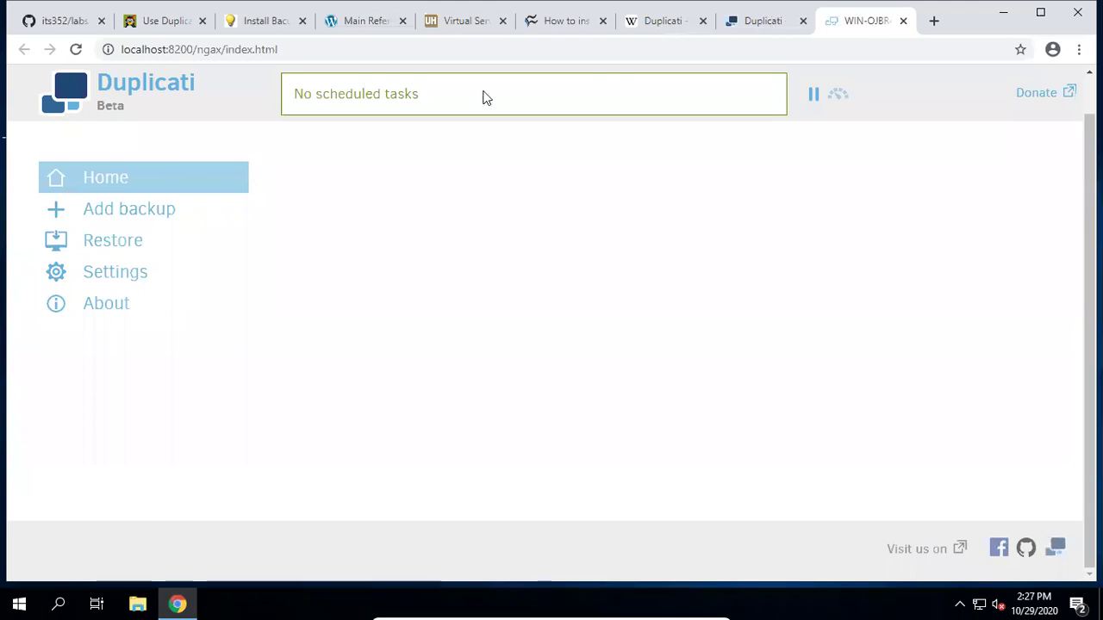
{"action": "left_click", "coordinate": [118, 278]}
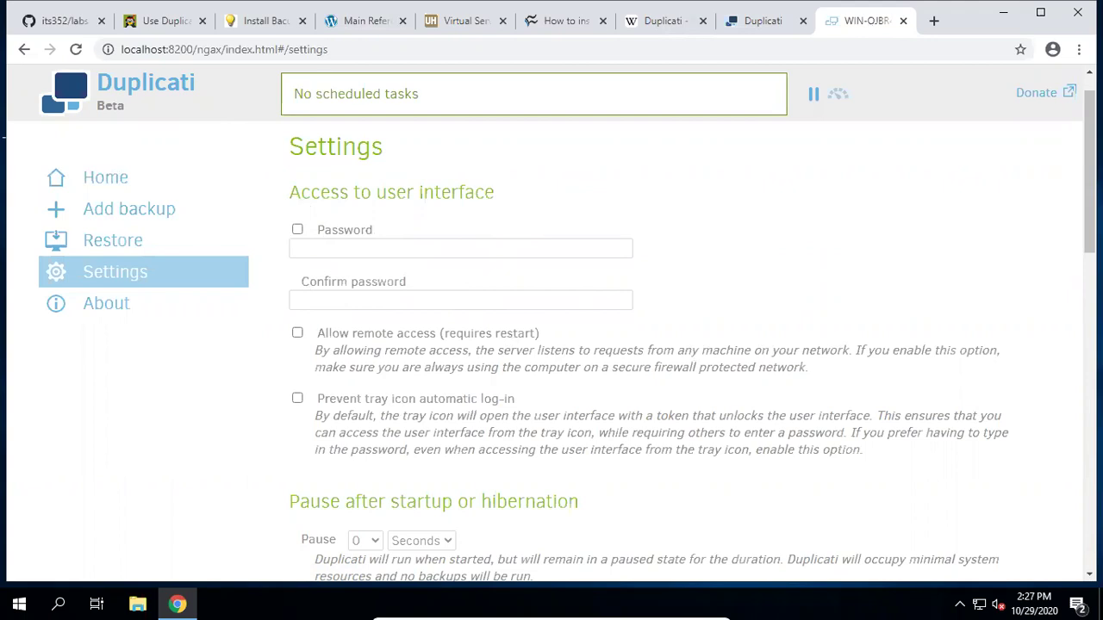
{"action": "scroll", "coordinate": [1089, 172], "scroll_direction": "down", "scroll_amount": 1}
{"action": "scroll", "coordinate": [1089, 172], "scroll_direction": "down", "scroll_amount": 1}
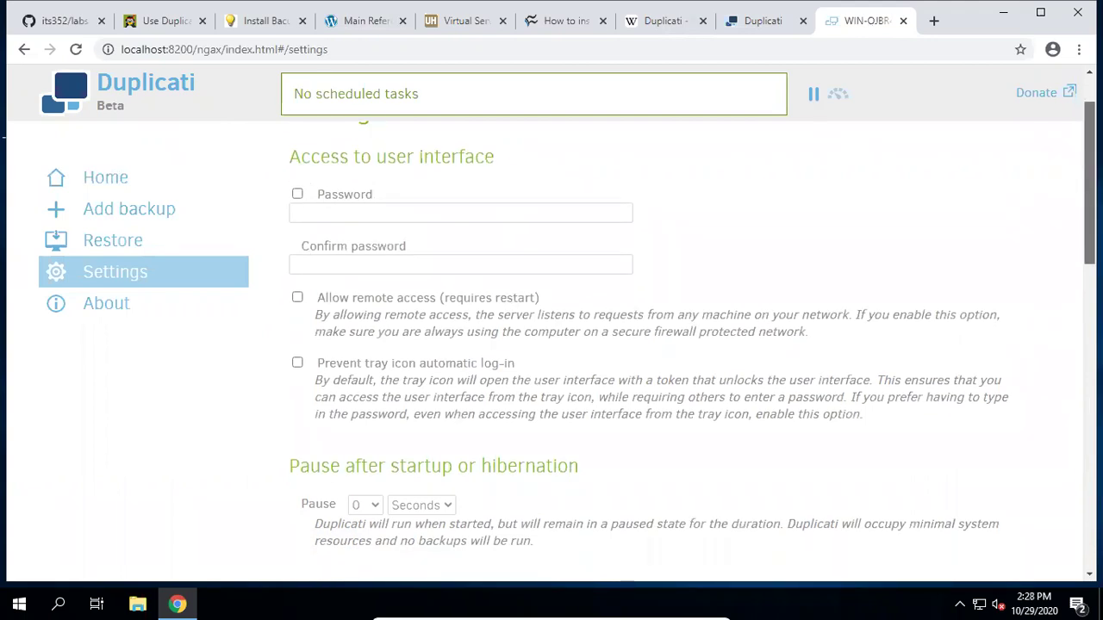
{"action": "scroll", "coordinate": [1089, 173], "scroll_direction": "down", "scroll_amount": 3}
{"action": "scroll", "coordinate": [1089, 172], "scroll_direction": "up", "scroll_amount": 1}
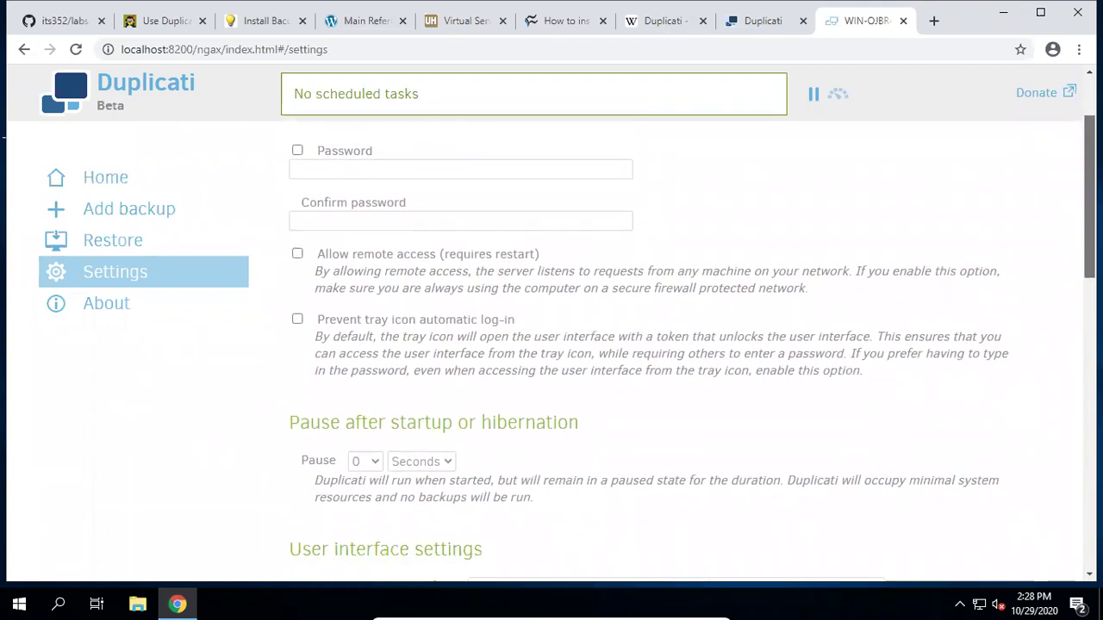
- Review the remaining settings: interface language and theme, donation messages, update channel, usage statistics and default options
{"action": "scroll", "coordinate": [1090, 173], "scroll_direction": "down", "scroll_amount": 5}
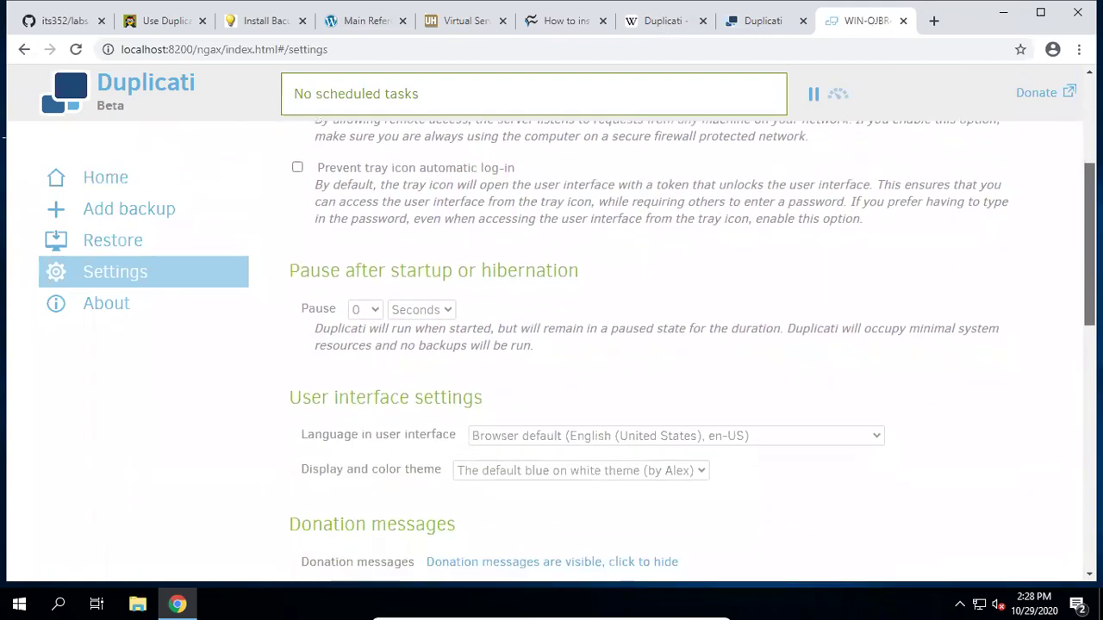
{"action": "scroll", "coordinate": [1089, 258], "scroll_direction": "down", "scroll_amount": 4}
{"action": "scroll", "coordinate": [690, 344], "scroll_direction": "down", "scroll_amount": 6}
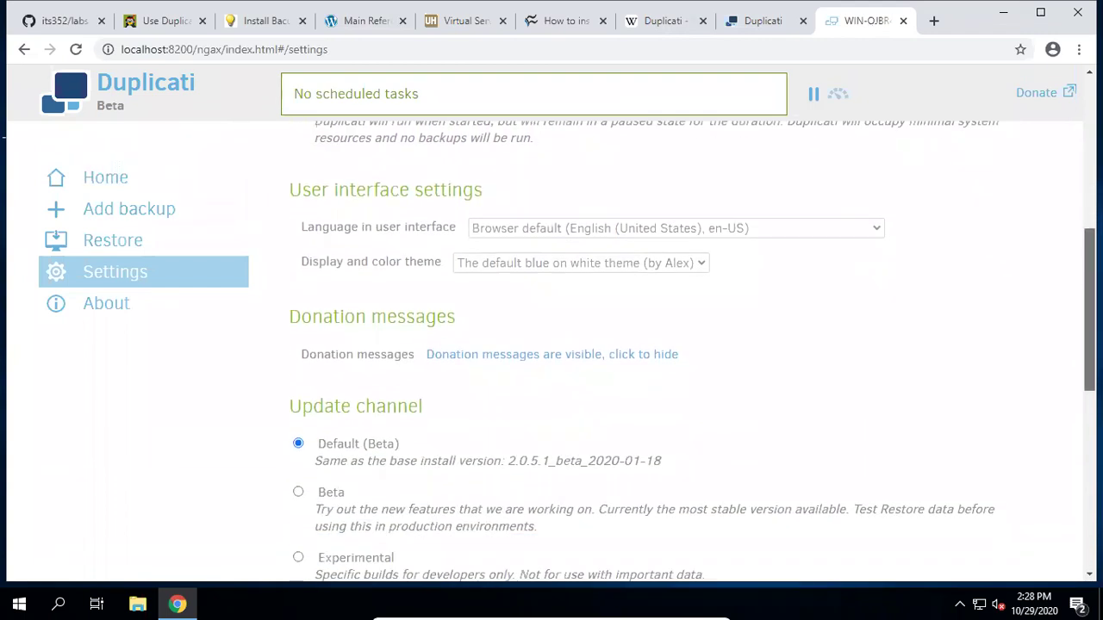
{"action": "scroll", "coordinate": [708, 376], "scroll_direction": "down", "scroll_amount": 5}
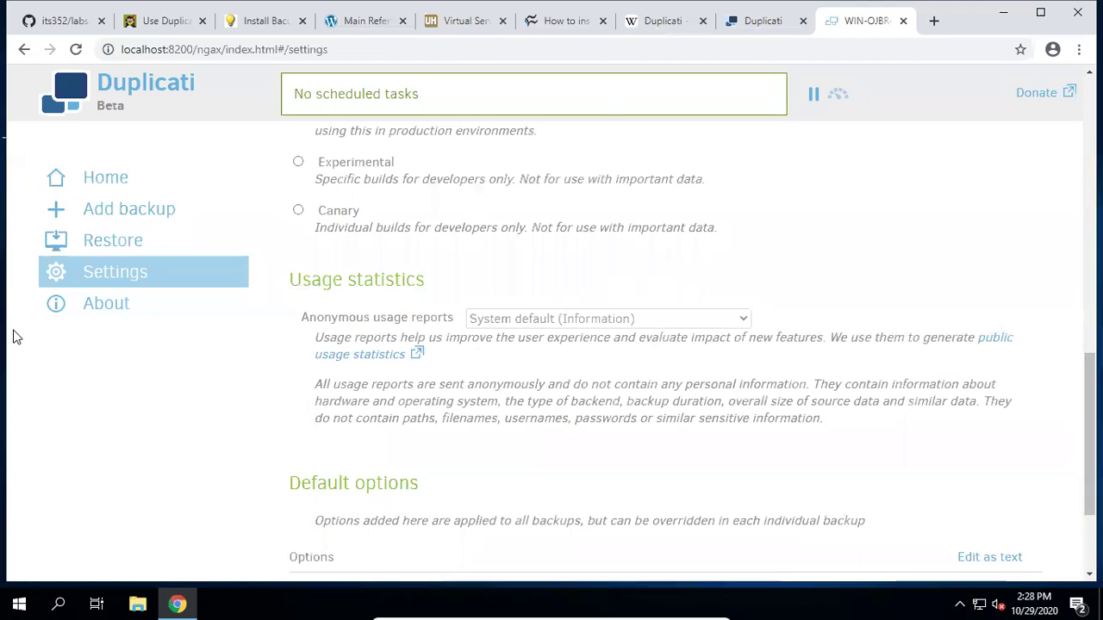
- Start configuring a new backup and name it "My thesis", leaving the description empty
{"action": "left_click", "coordinate": [101, 214]}
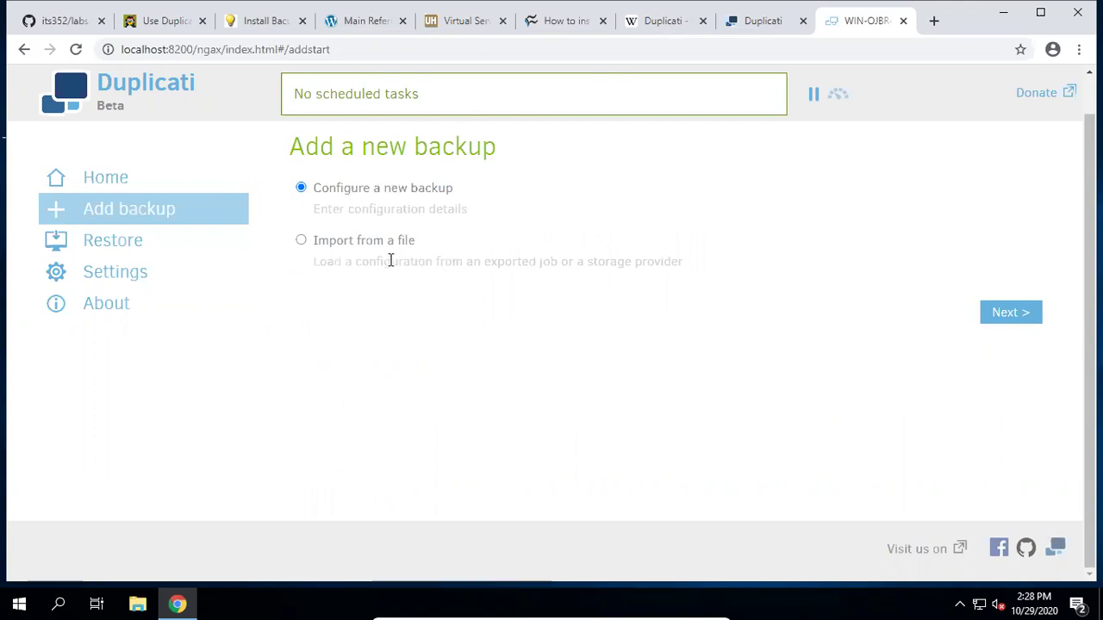
{"action": "left_click", "coordinate": [1021, 318]}
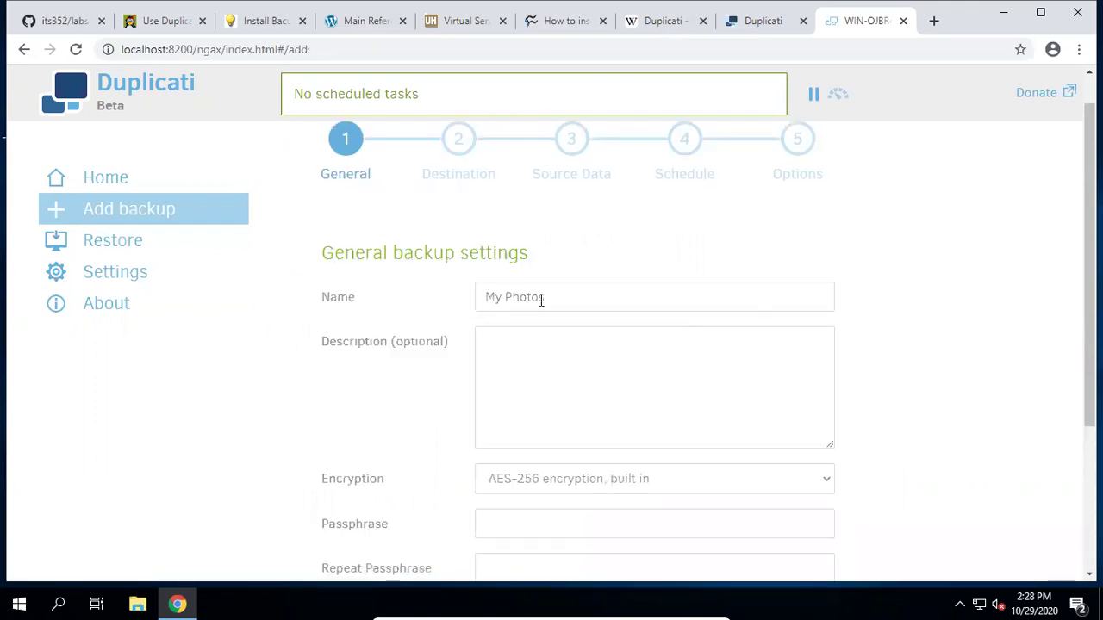
{"action": "left_click", "coordinate": [587, 296]}
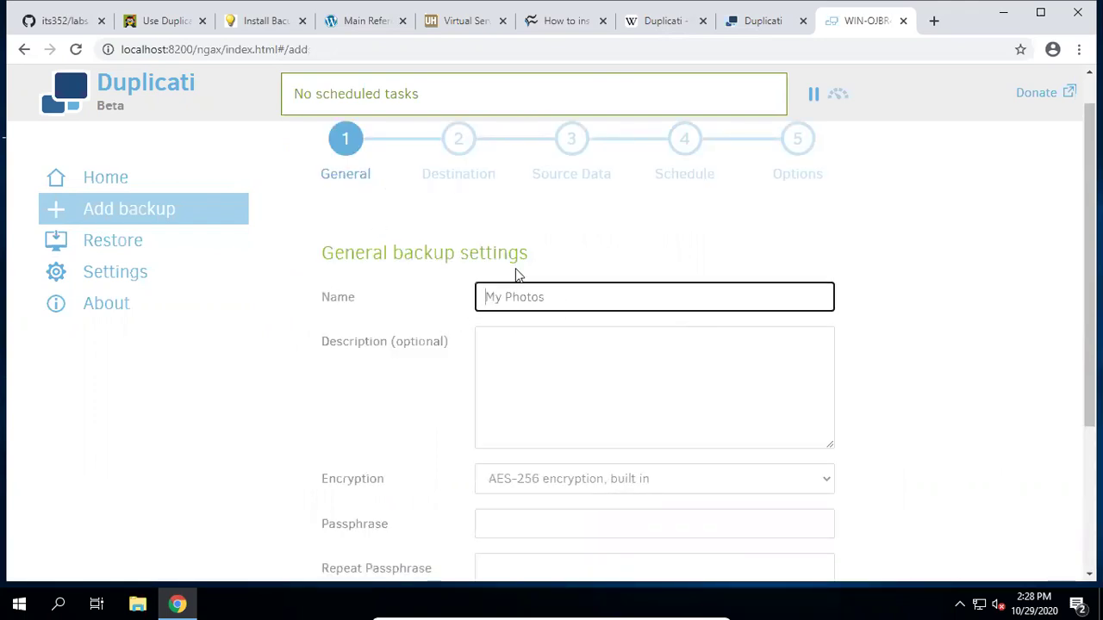
{"action": "scroll", "coordinate": [775, 253], "scroll_direction": "down", "scroll_amount": 1}
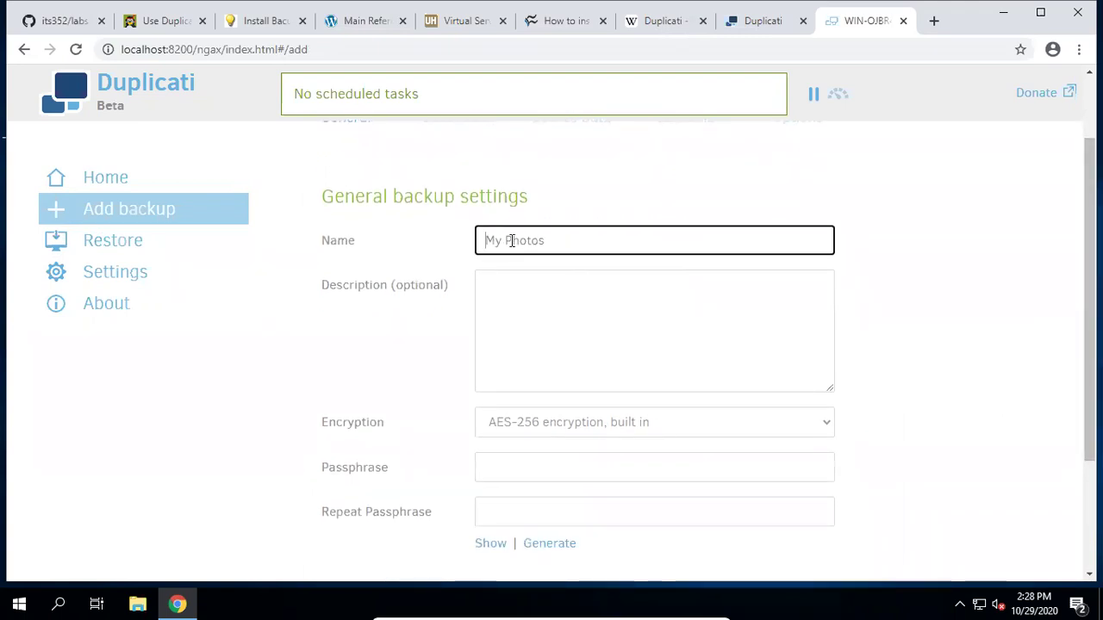
{"action": "type", "text": "My thesis"}
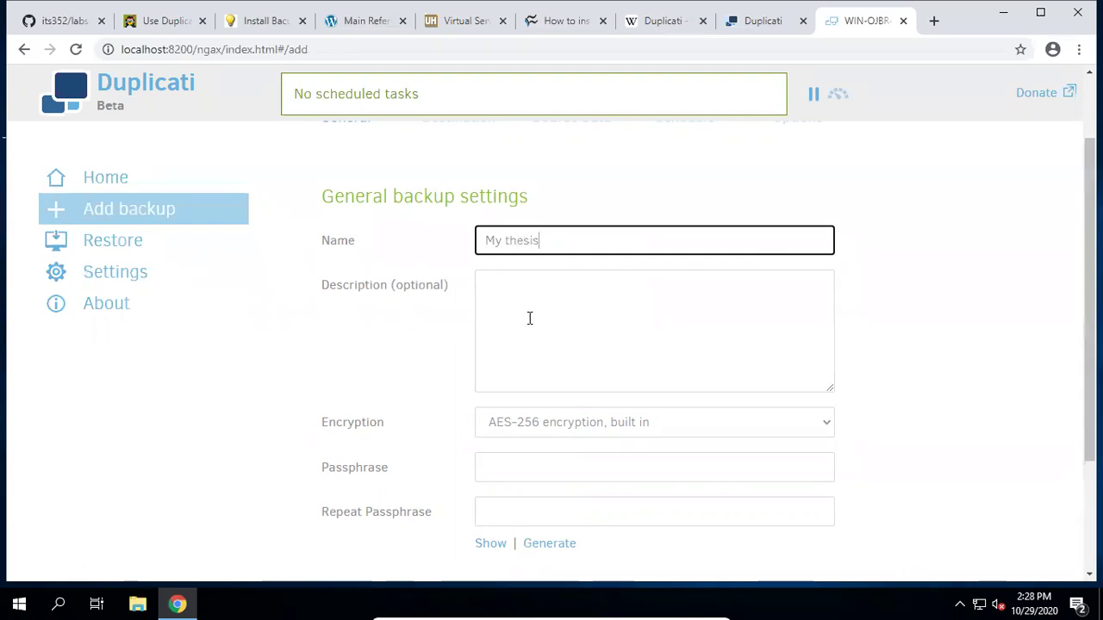
{"action": "left_click", "coordinate": [530, 317]}
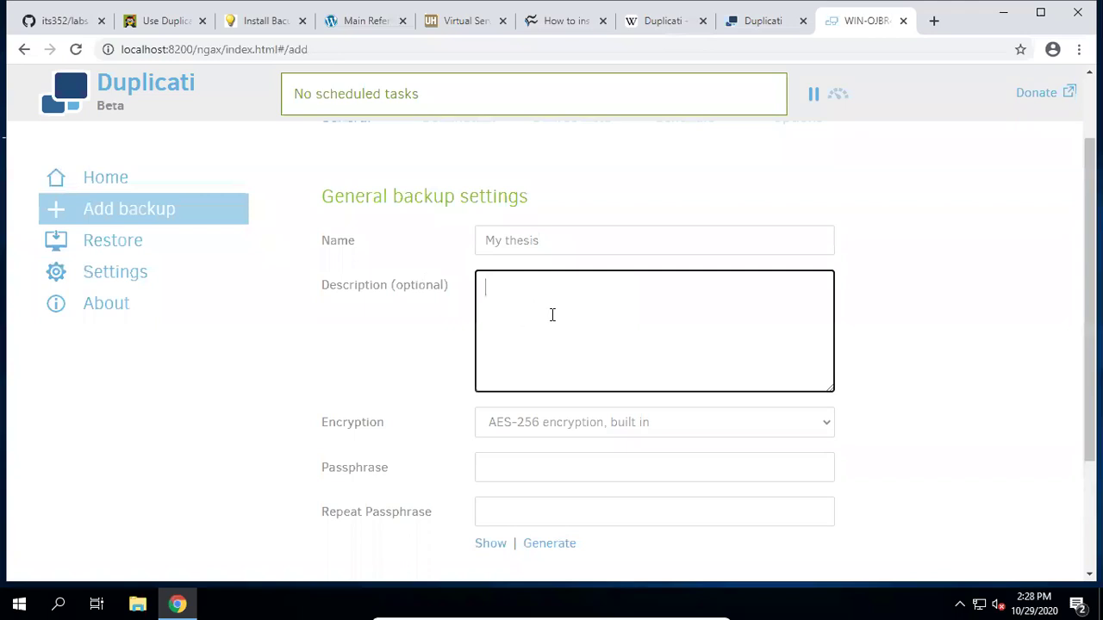
- Choose the built-in AES-256 encryption for the backup, then enter and repeat the encryption passphrase
{"action": "scroll", "coordinate": [568, 353], "scroll_direction": "down", "scroll_amount": 2}
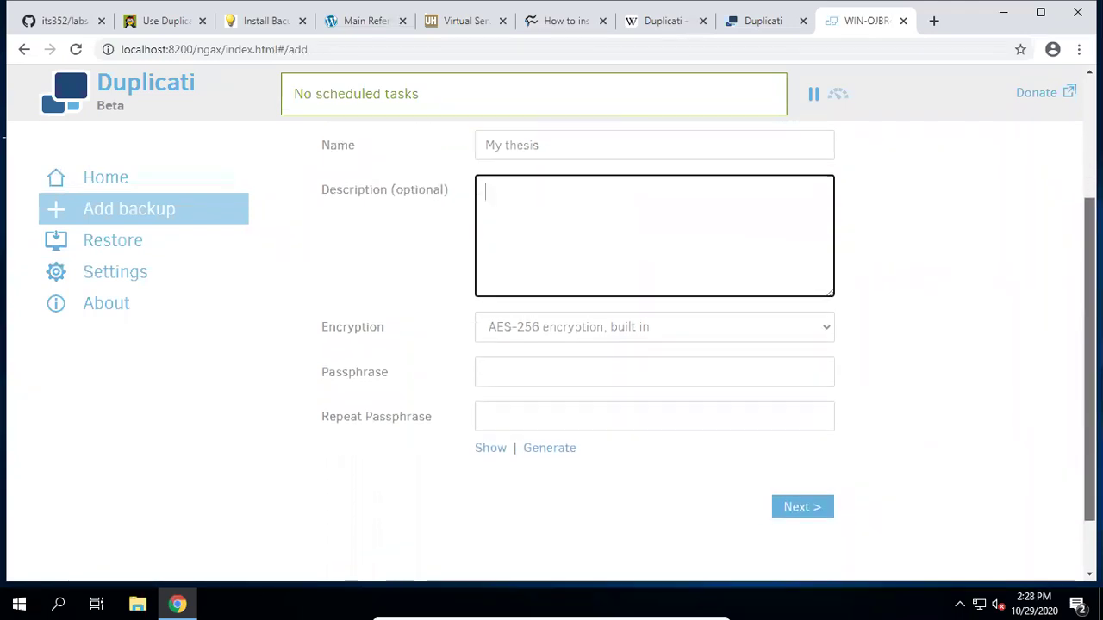
{"action": "left_click", "coordinate": [677, 323]}
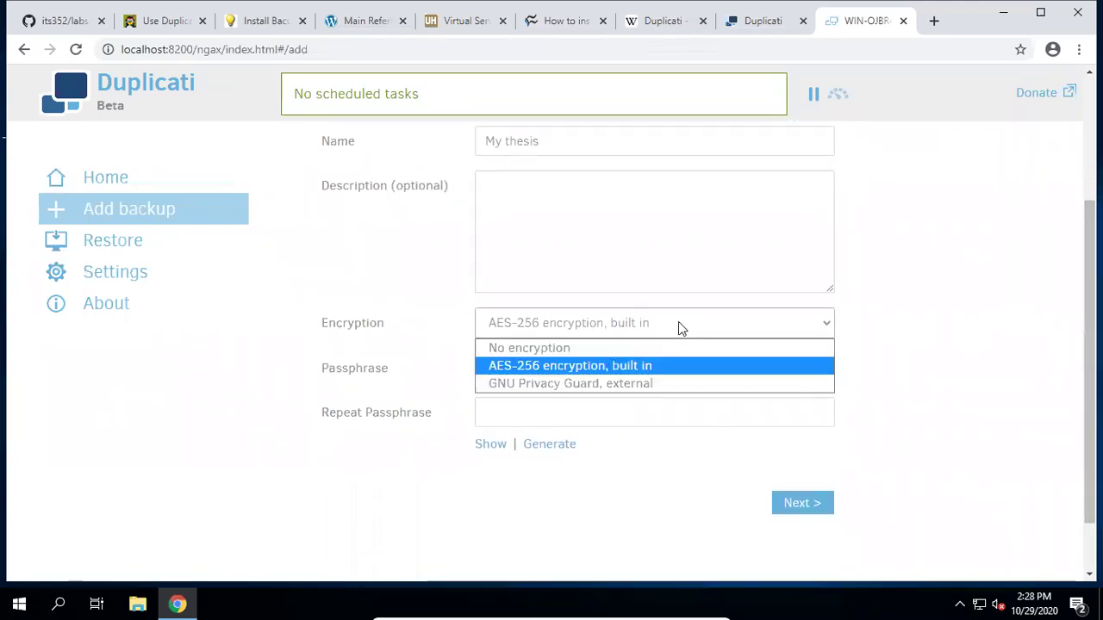
{"action": "left_click", "coordinate": [652, 367]}
{"action": "left_click", "coordinate": [517, 372]}
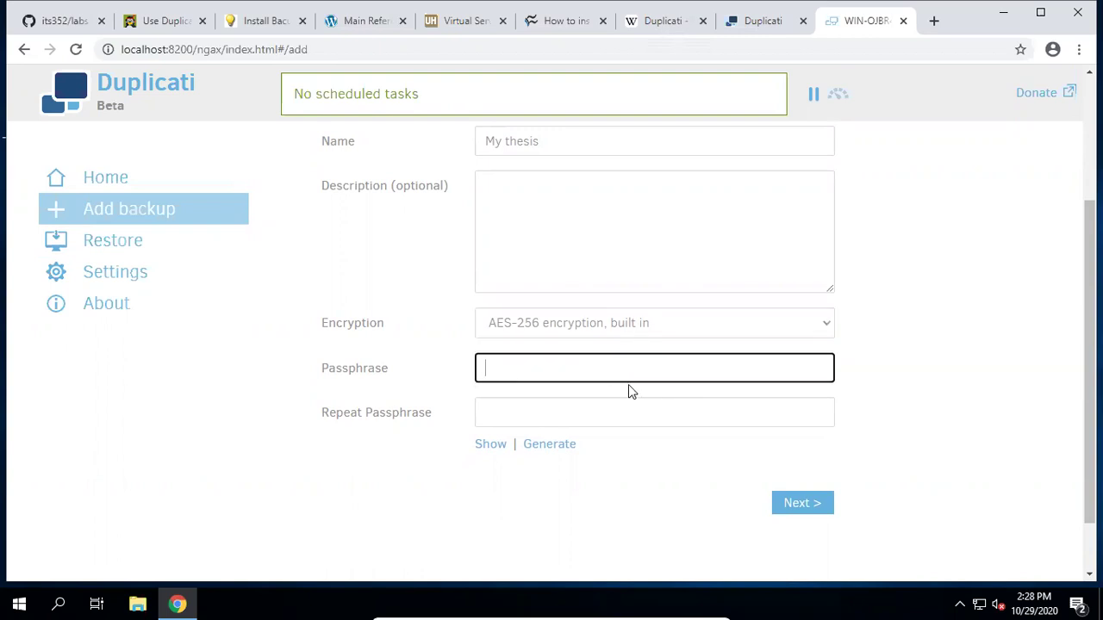
{"action": "type", "text": "password"}
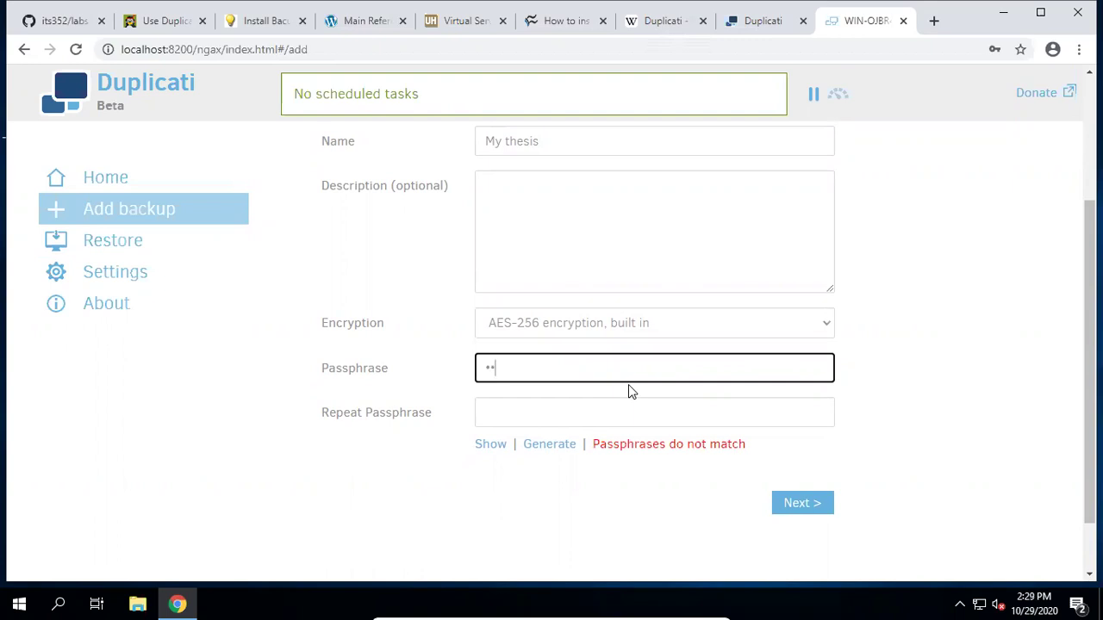
{"action": "key", "text": "Tab"}
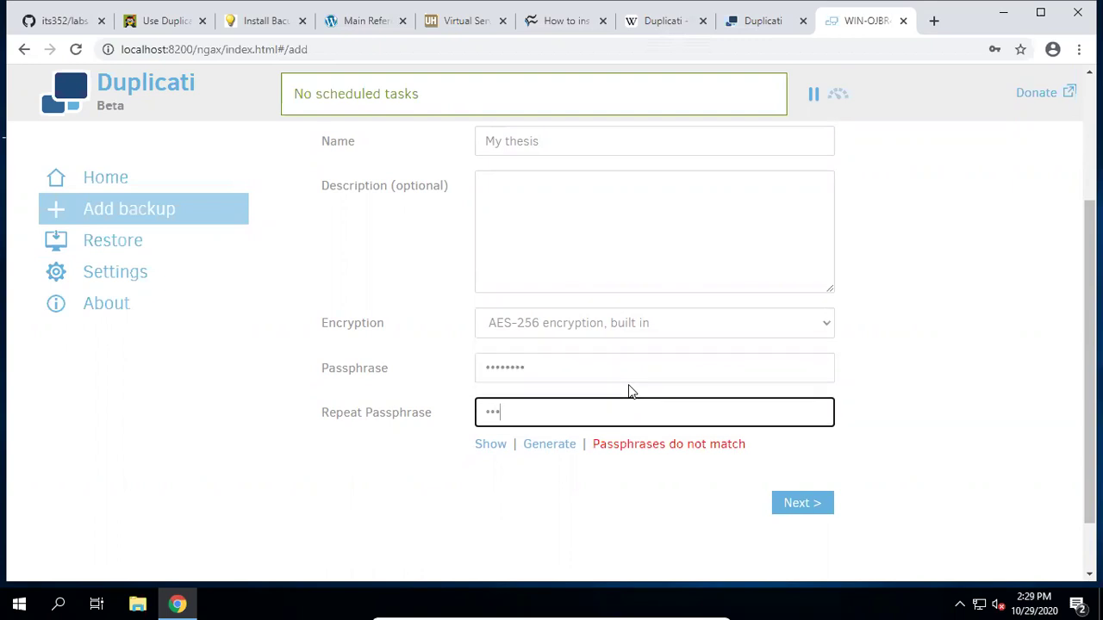
{"action": "type", "text": "password"}
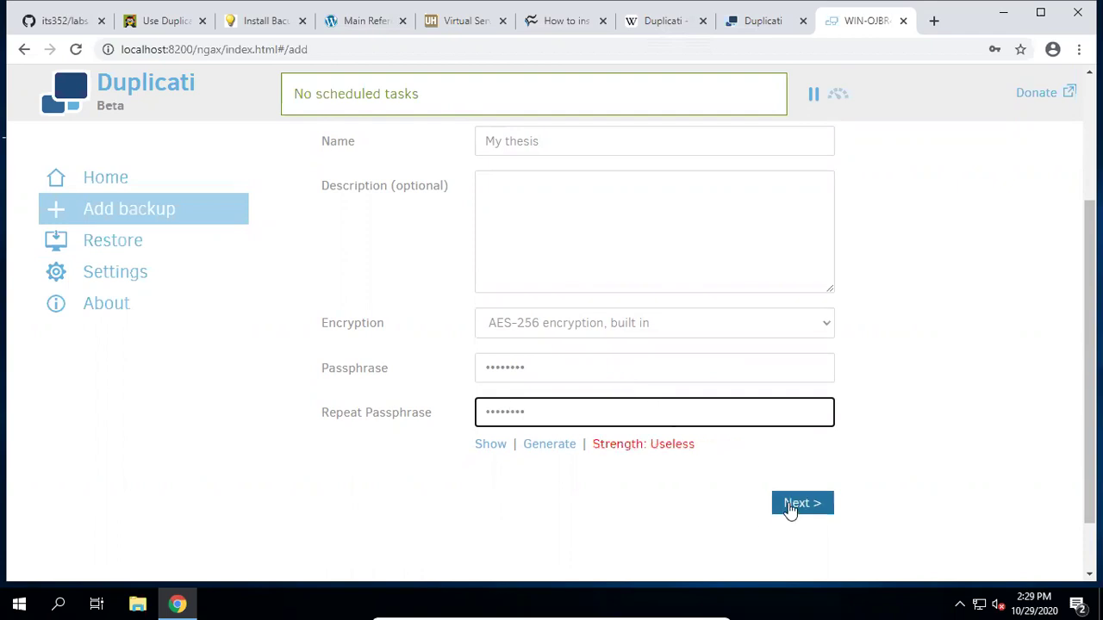
{"action": "left_click", "coordinate": [560, 368]}
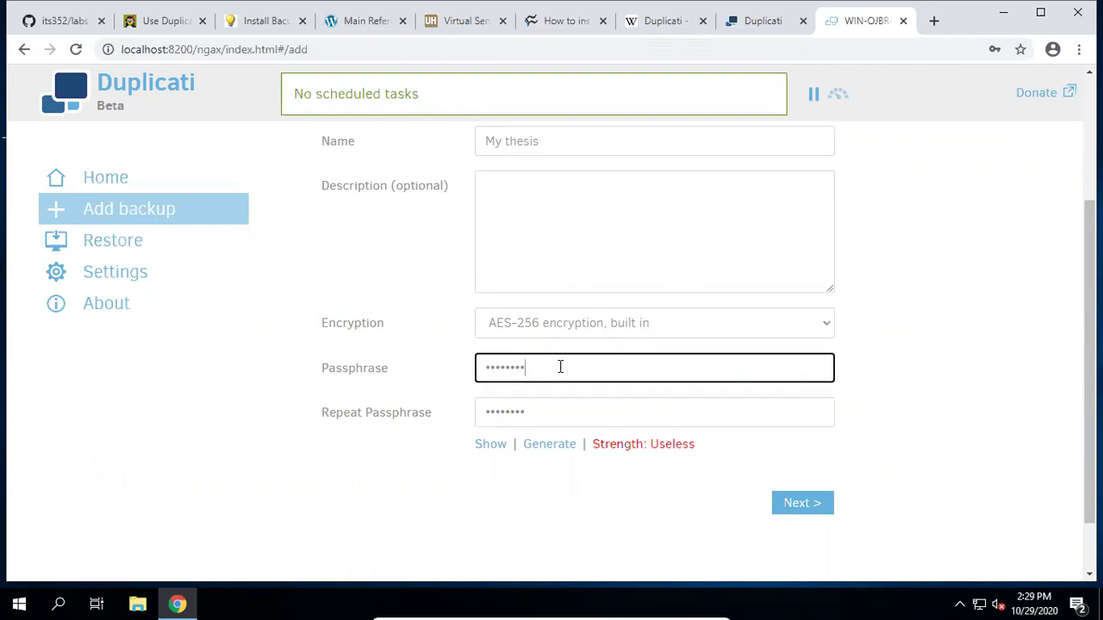
- Continue to the backup destination settings, save the passphrase in the browser and dismiss the sync offer
{"action": "left_click", "coordinate": [794, 504]}
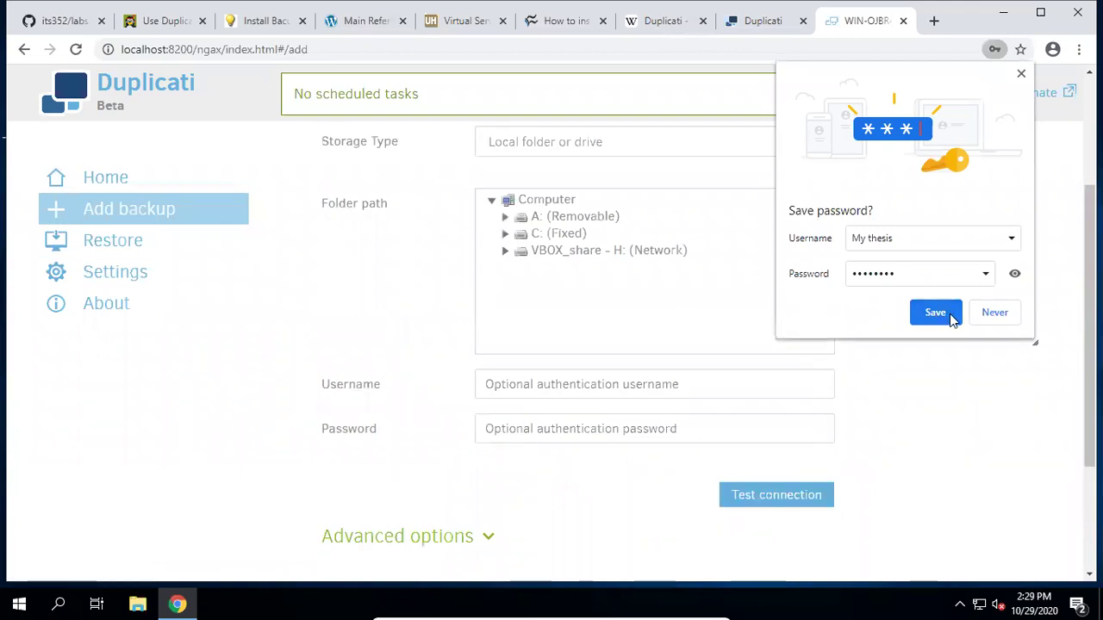
{"action": "left_click", "coordinate": [927, 314]}
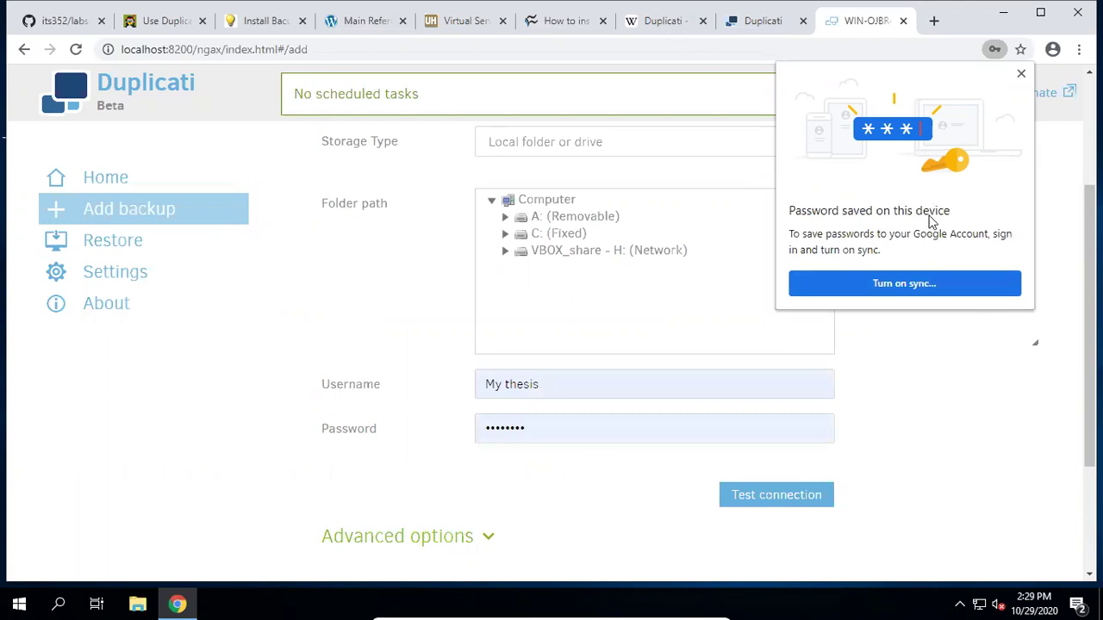
{"action": "left_click", "coordinate": [1021, 73]}
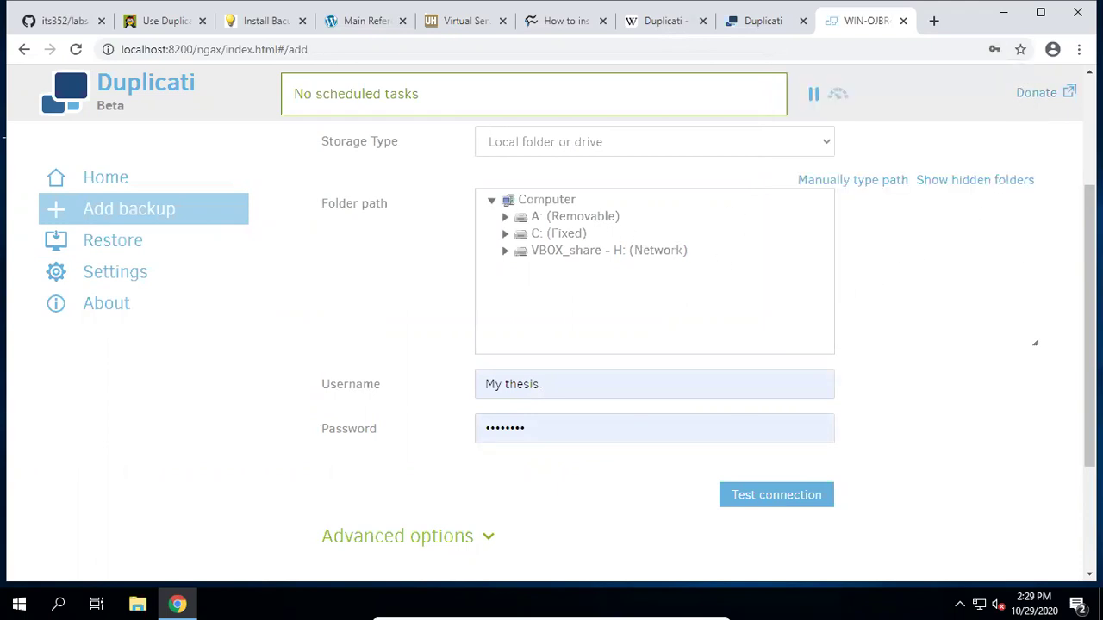
- Look through the available storage types and set the backup destination to Google Drive
{"action": "scroll", "coordinate": [576, 294], "scroll_direction": "up", "scroll_amount": 3}
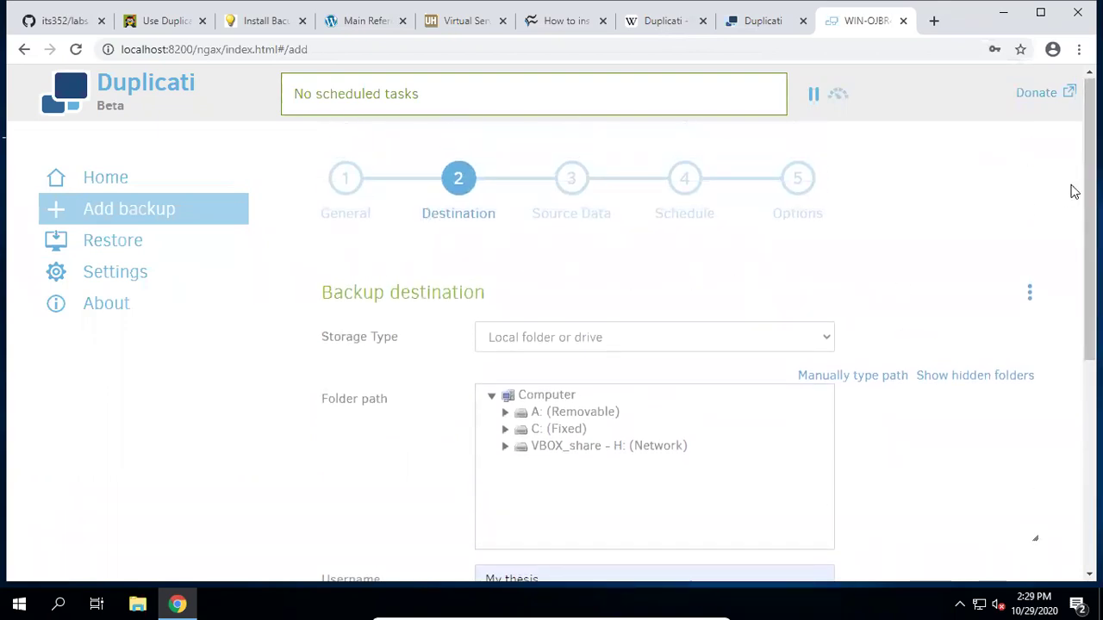
{"action": "scroll", "coordinate": [1077, 224], "scroll_direction": "down", "scroll_amount": 1}
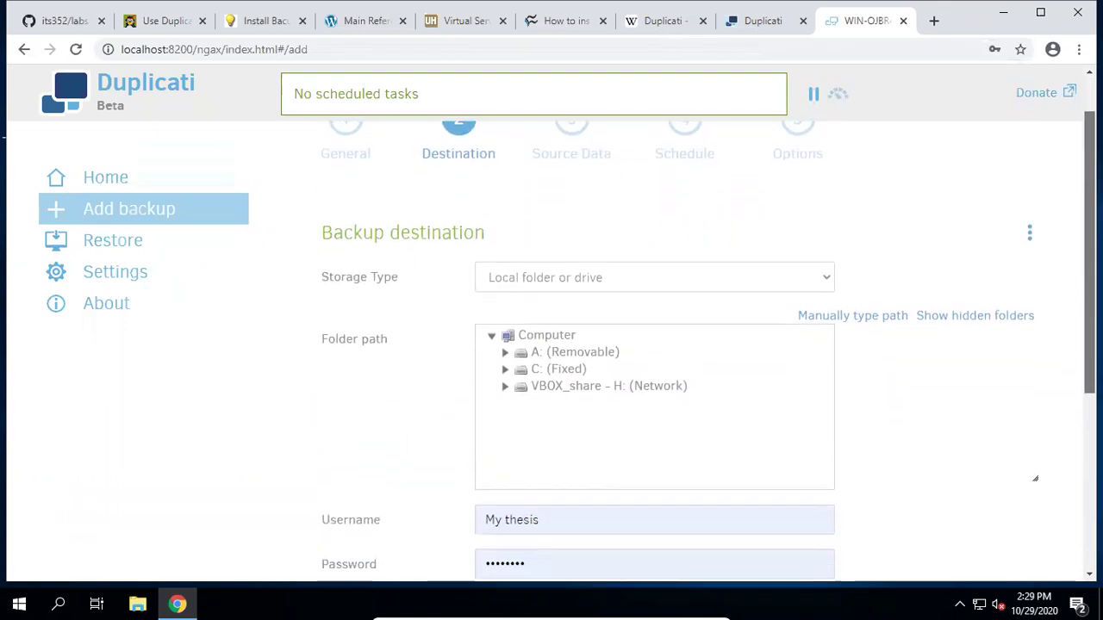
{"action": "left_click", "coordinate": [580, 275]}
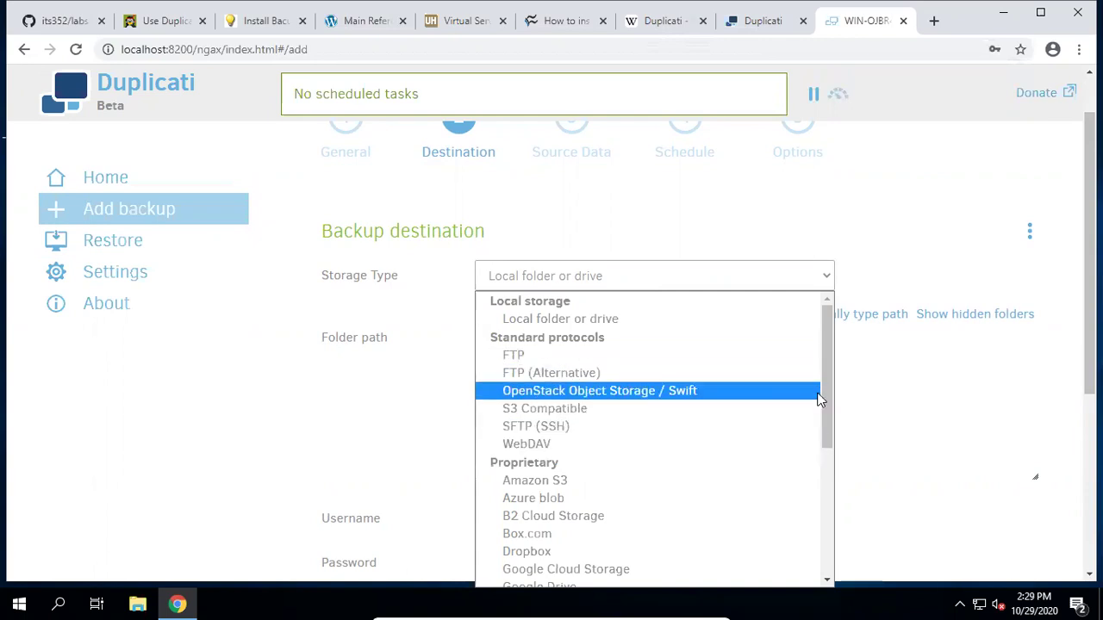
{"action": "left_click_drag", "start_coordinate": [826, 367], "coordinate": [835, 444]}
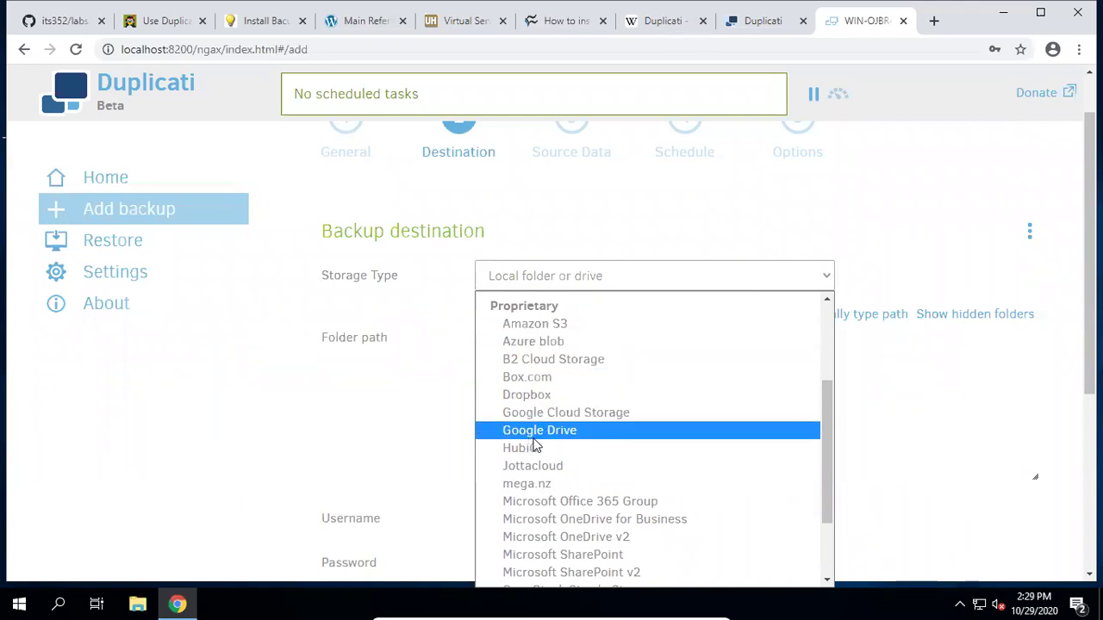
{"action": "left_click_drag", "start_coordinate": [825, 429], "coordinate": [830, 500]}
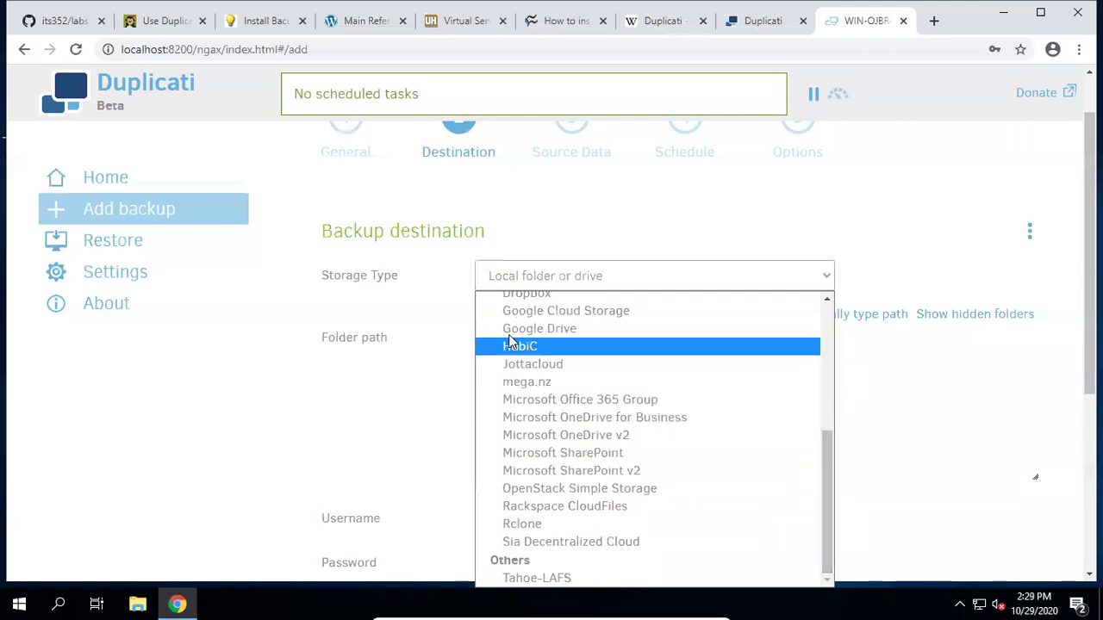
{"action": "left_click_drag", "start_coordinate": [824, 454], "coordinate": [824, 438]}
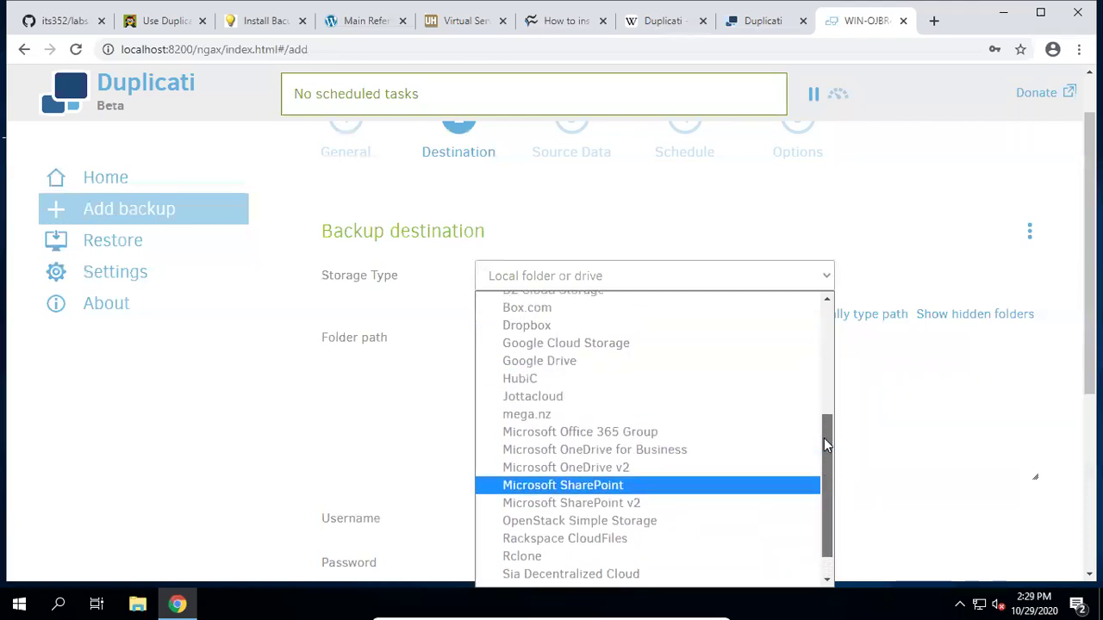
{"action": "left_click", "coordinate": [566, 362]}
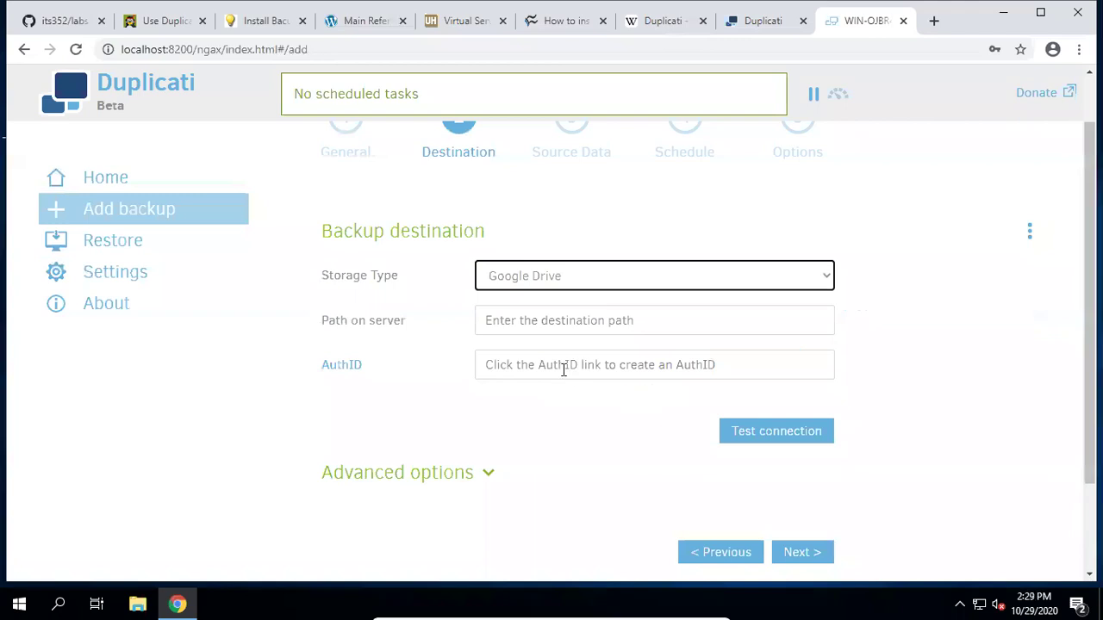
- Open the OAuth page for creating the Google Drive AuthID, examine its login option and close it
{"action": "left_click", "coordinate": [534, 322]}
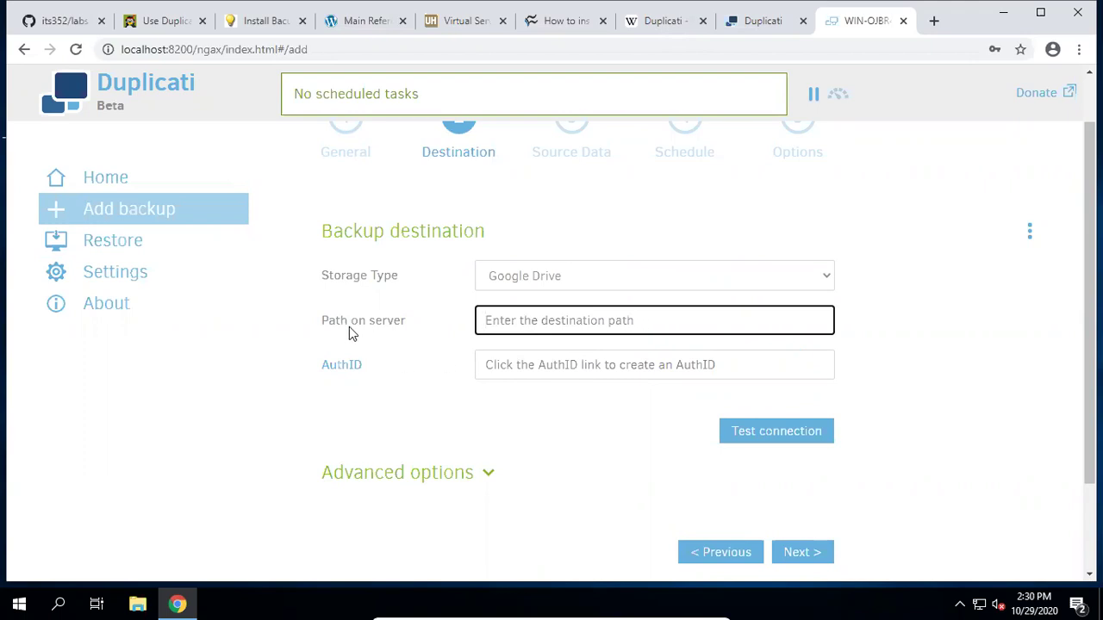
{"action": "left_click", "coordinate": [343, 372]}
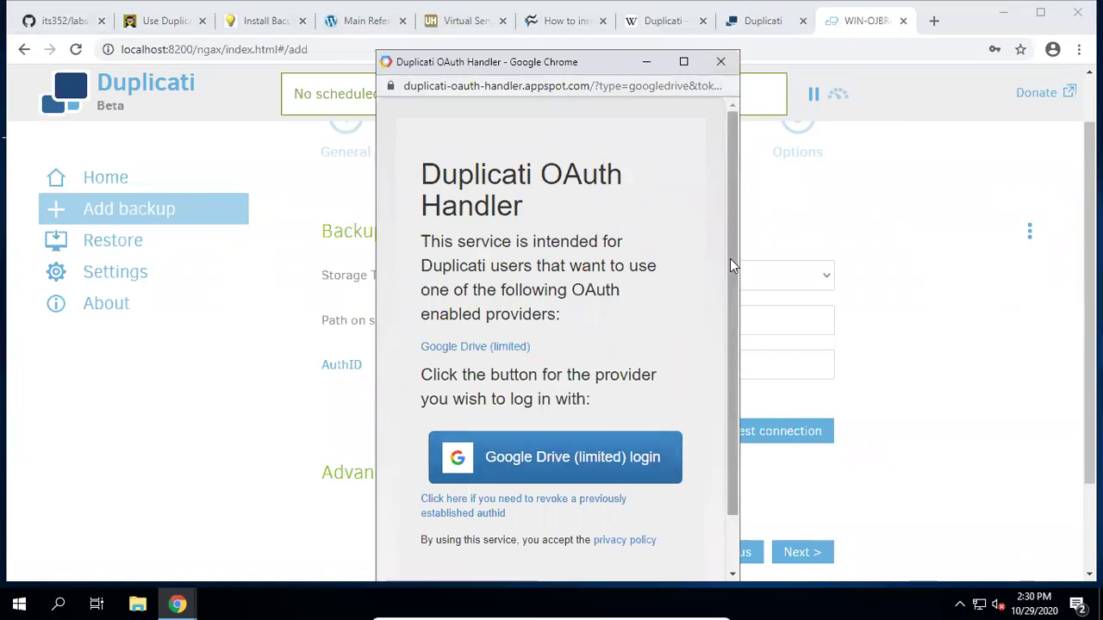
{"action": "left_click_drag", "start_coordinate": [730, 259], "coordinate": [737, 338]}
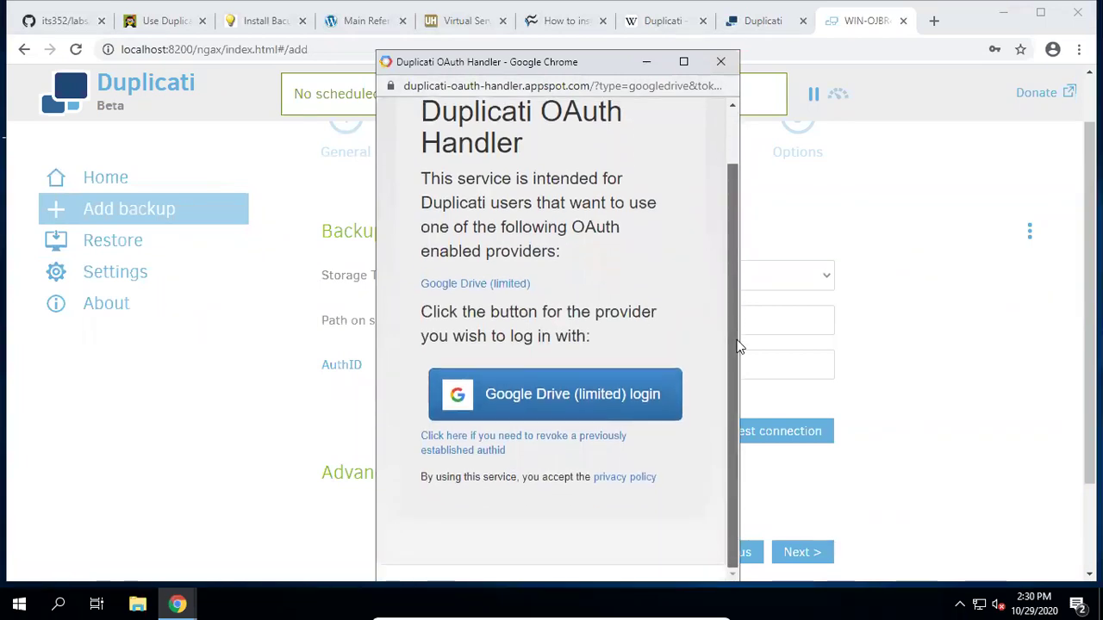
{"action": "left_click", "coordinate": [720, 64]}
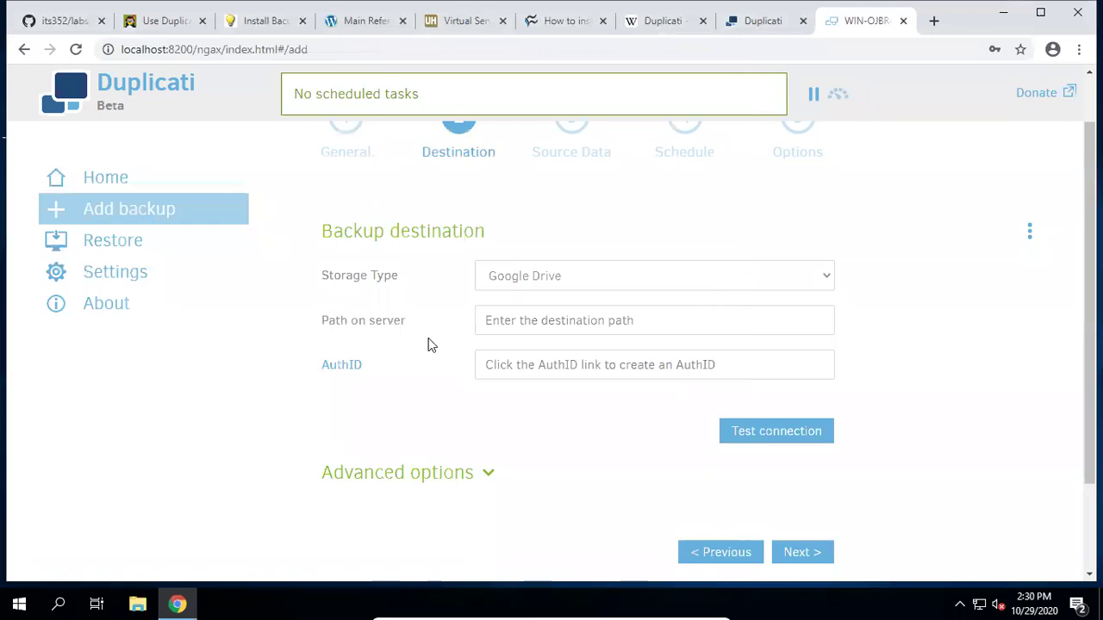
- Examine the advanced options offered for the Google Drive destination and the choices of where to restore from
{"action": "left_click", "coordinate": [537, 320]}
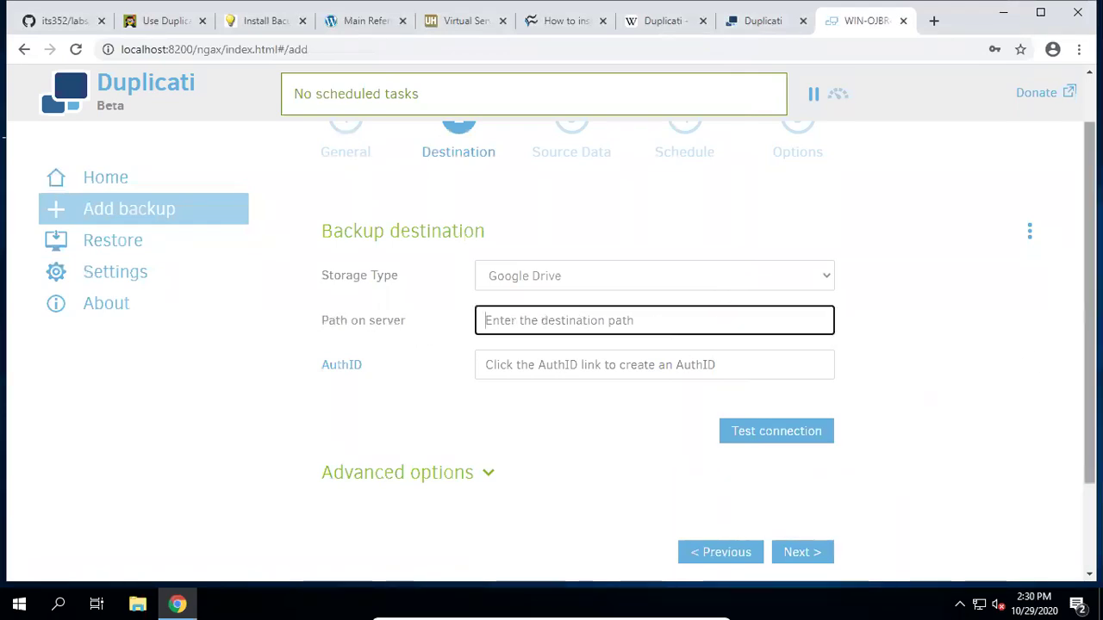
{"action": "scroll", "coordinate": [1073, 345], "scroll_direction": "down", "scroll_amount": 2}
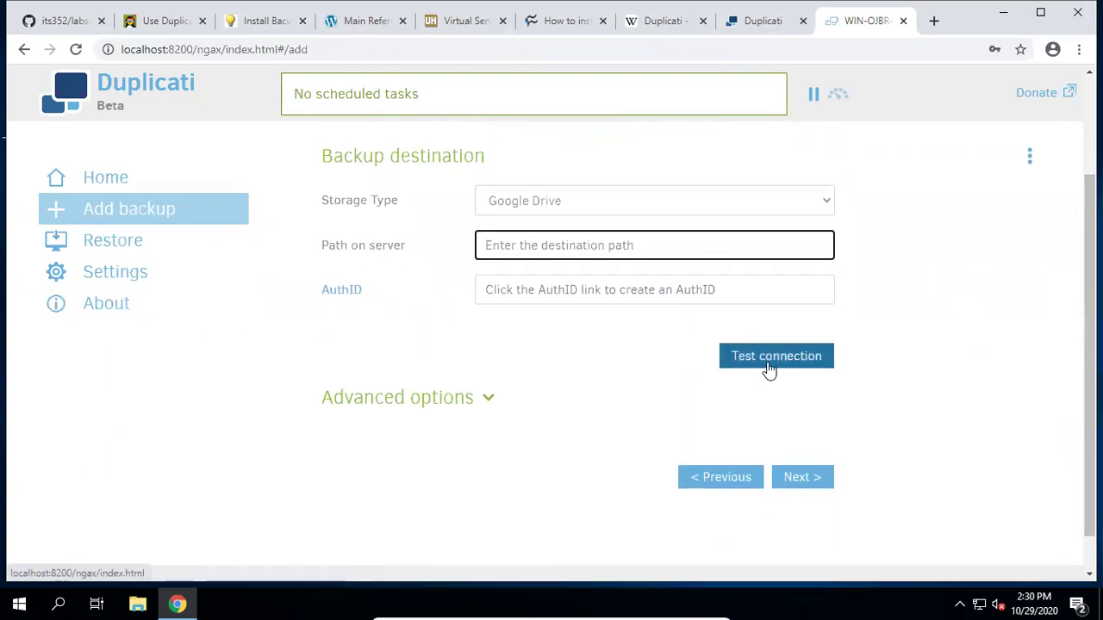
{"action": "left_click", "coordinate": [483, 401]}
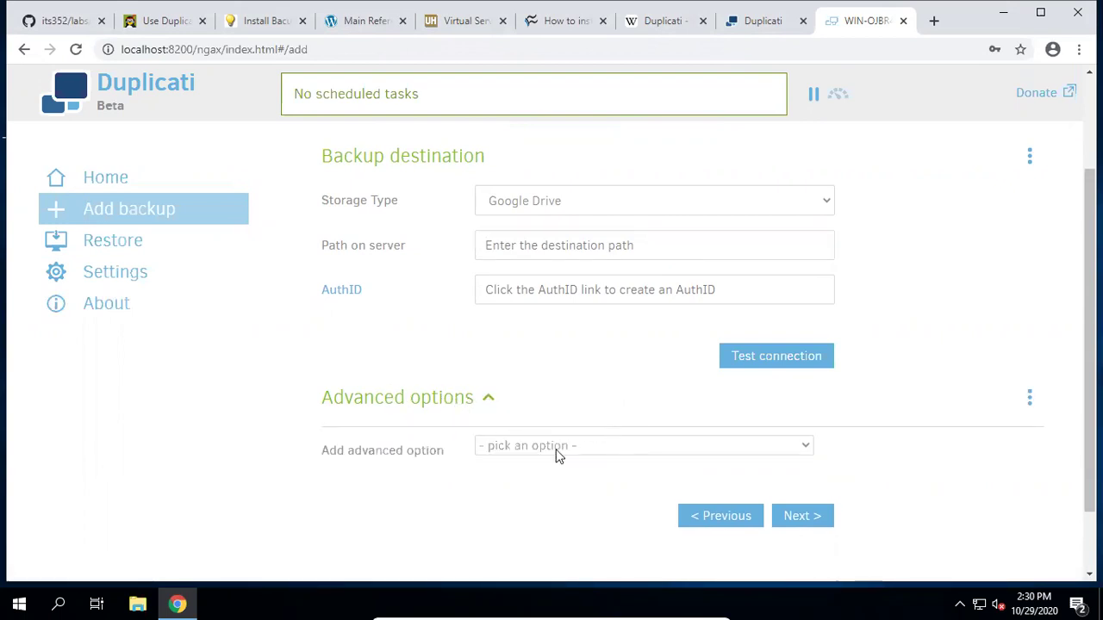
{"action": "left_click", "coordinate": [523, 450]}
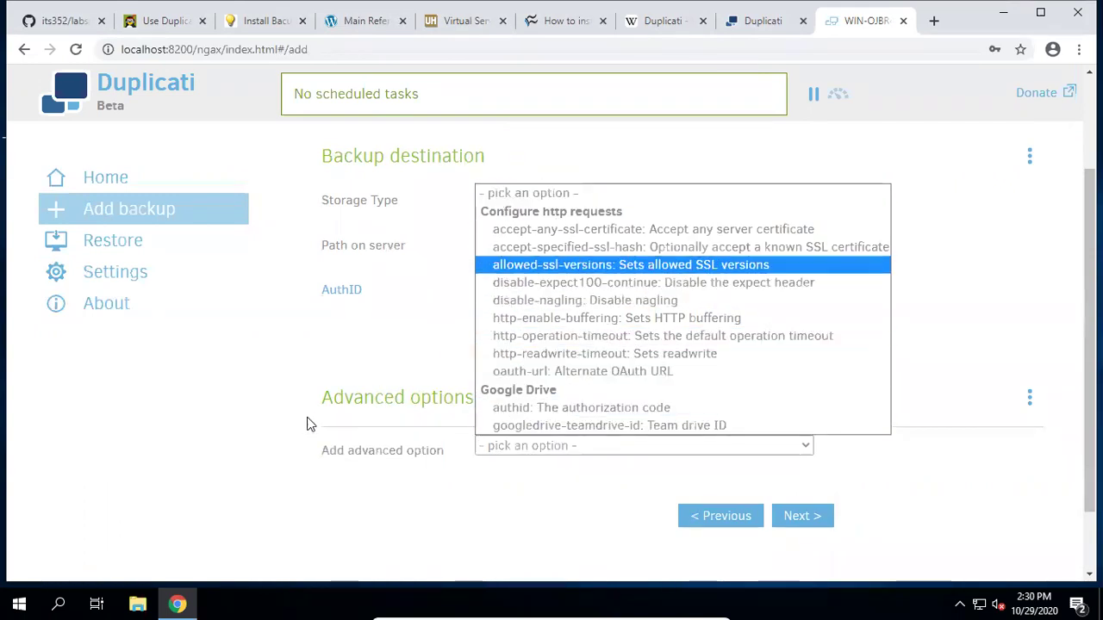
{"action": "left_click", "coordinate": [293, 366]}
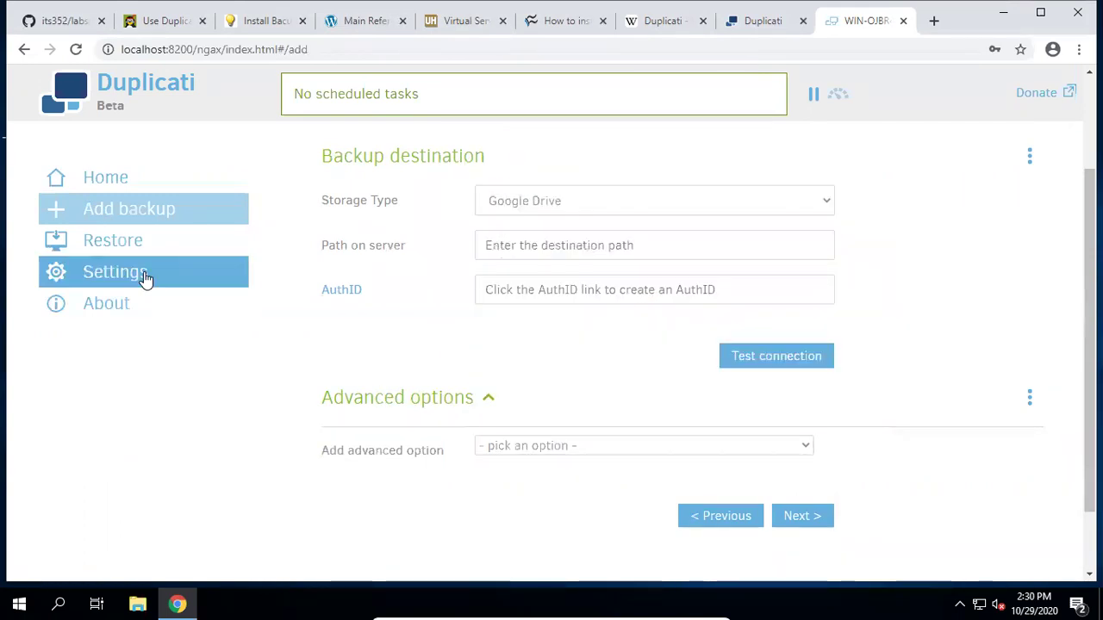
{"action": "left_click", "coordinate": [104, 250]}
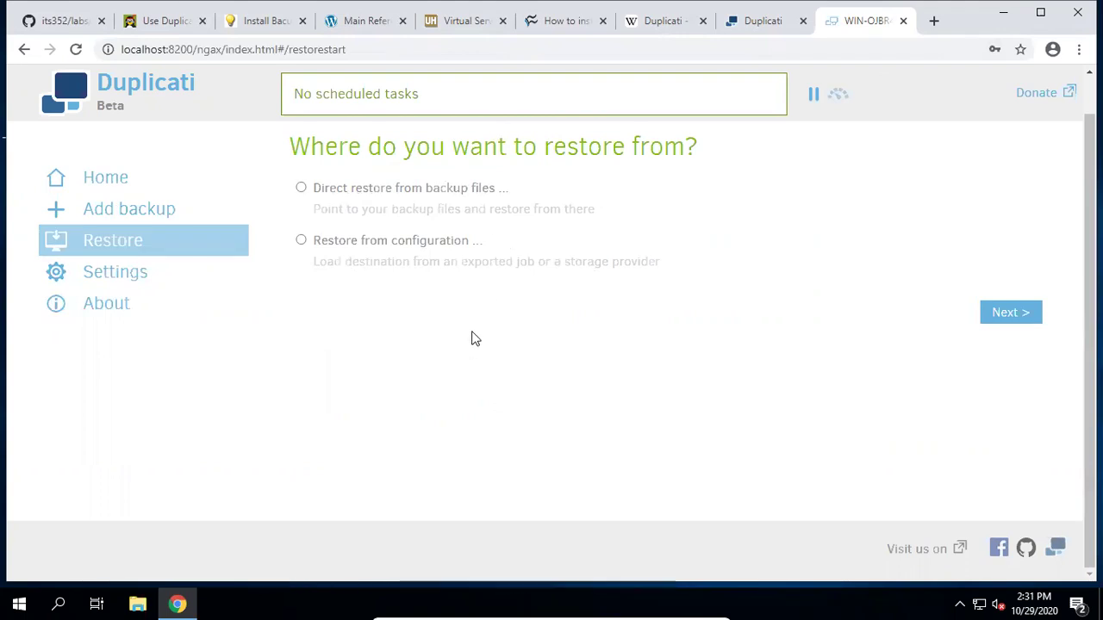
- Return to the lab08 page on GitHub and review its backup tasks, review questions, report requirements and references
{"action": "left_click", "coordinate": [69, 23]}
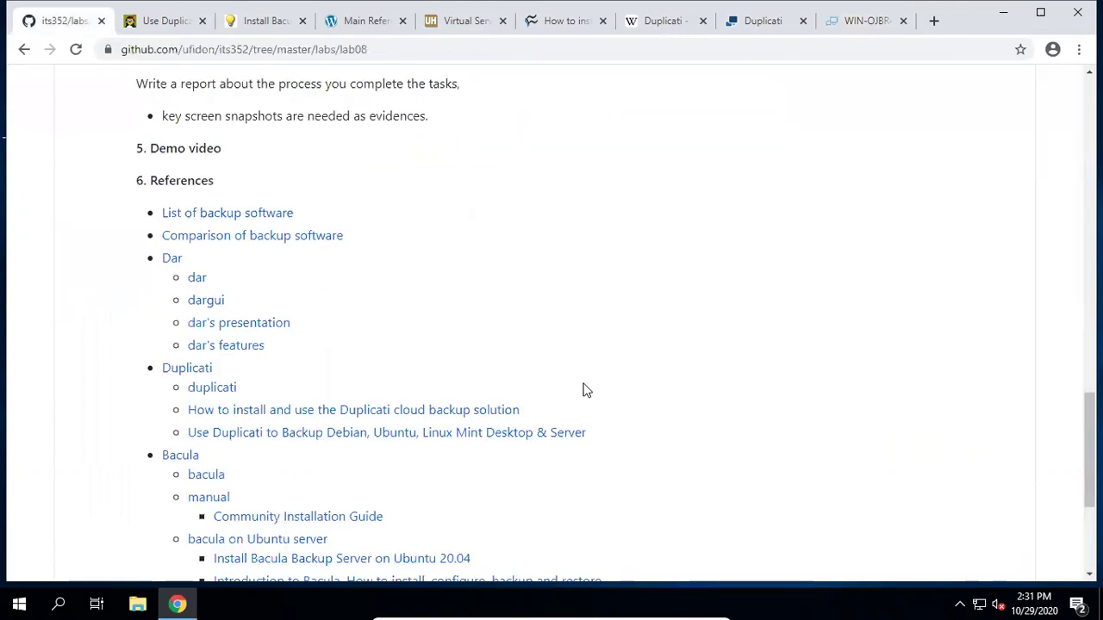
{"action": "left_click_drag", "start_coordinate": [1090, 450], "coordinate": [1089, 341]}
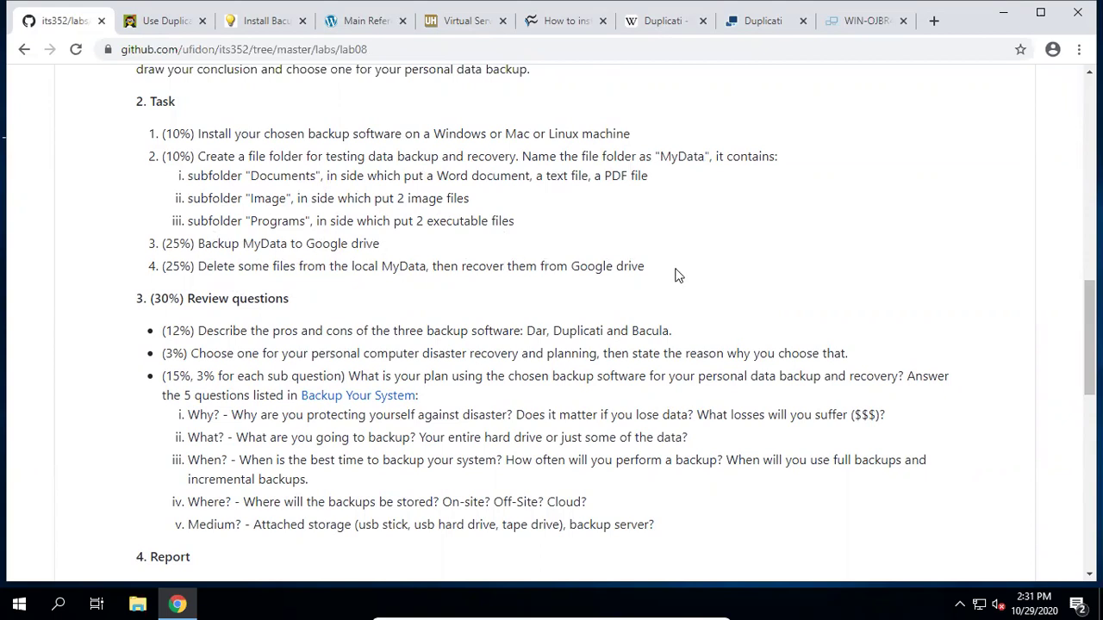
{"action": "scroll", "coordinate": [552, 323], "scroll_direction": "down", "scroll_amount": 6}
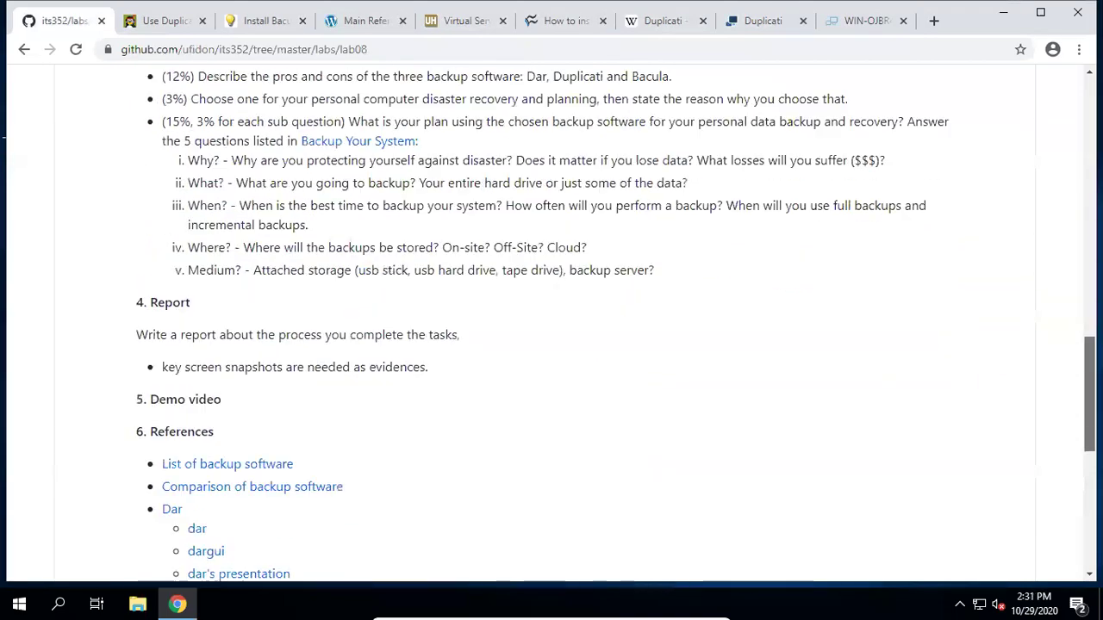
{"action": "scroll", "coordinate": [675, 474], "scroll_direction": "up", "scroll_amount": 15}
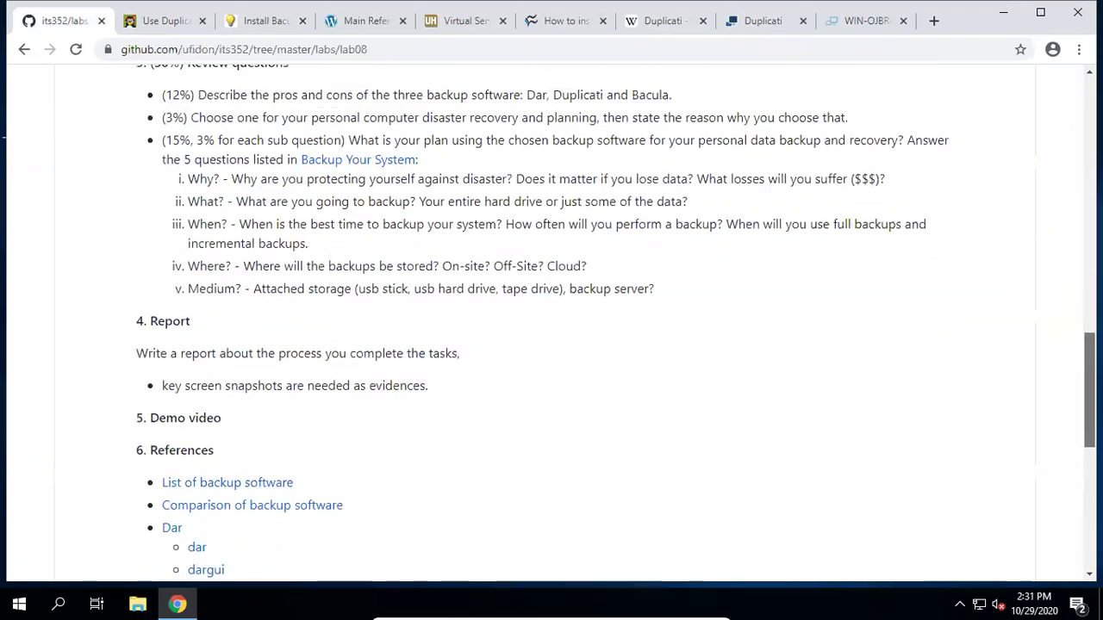